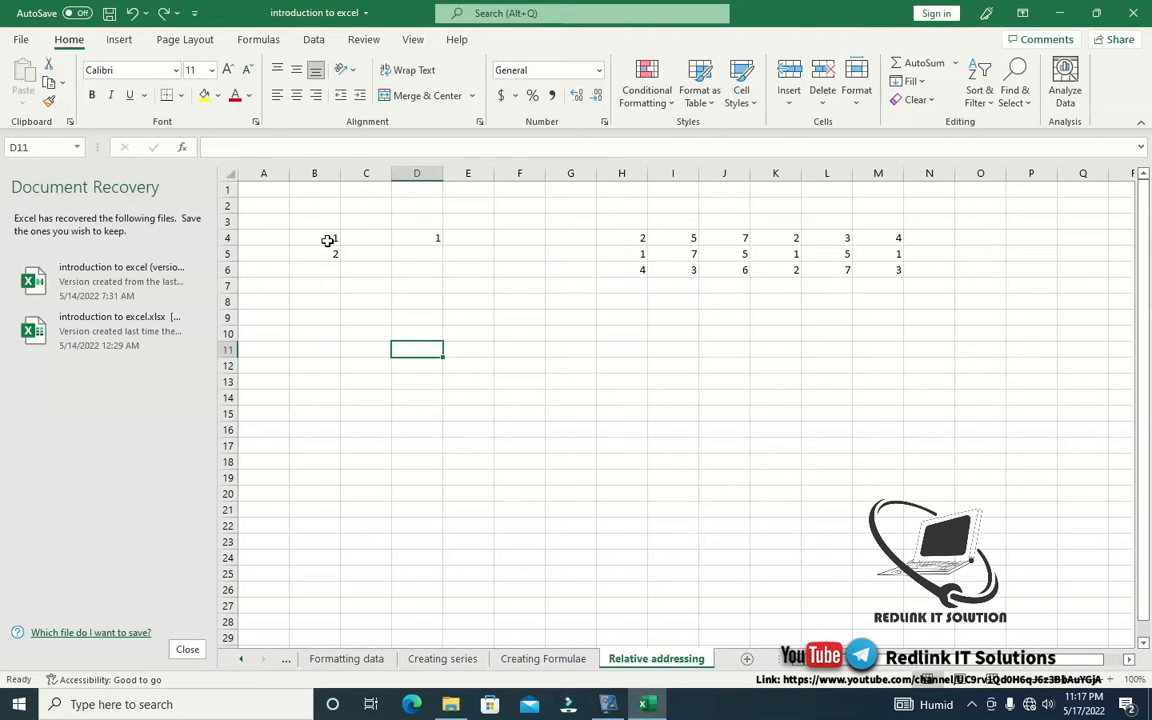
- Close the Document Recovery pane without opening any of the recovered files
left_click(187, 649)
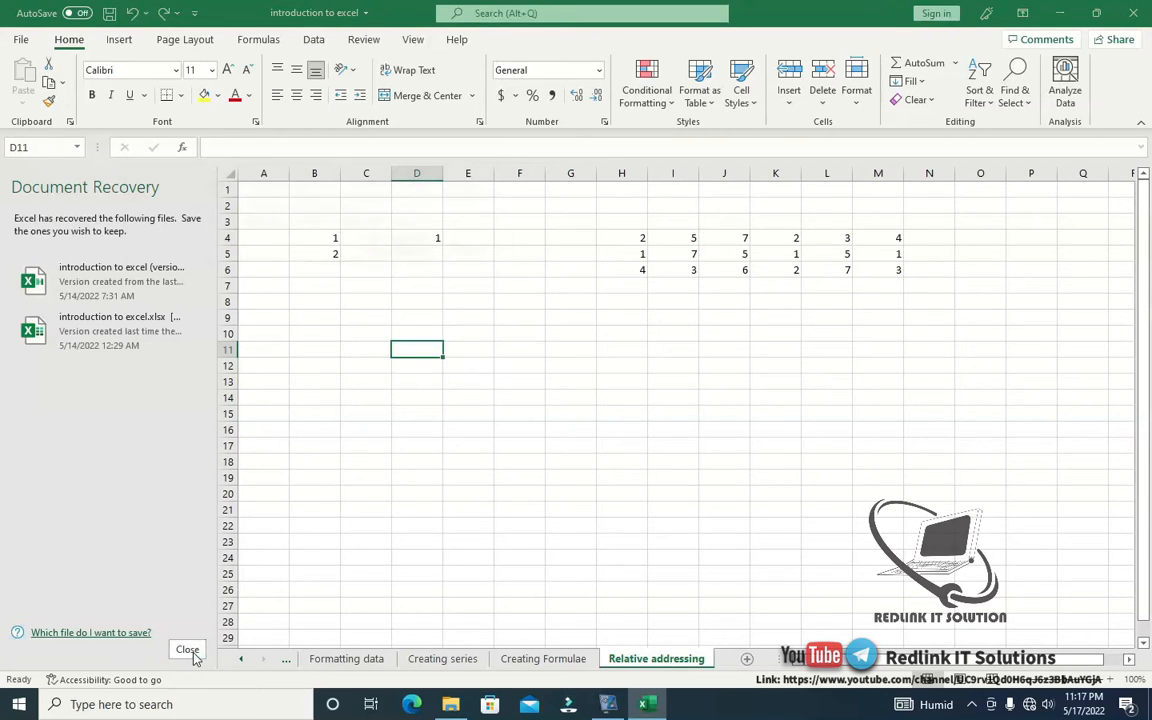
left_click(409, 250)
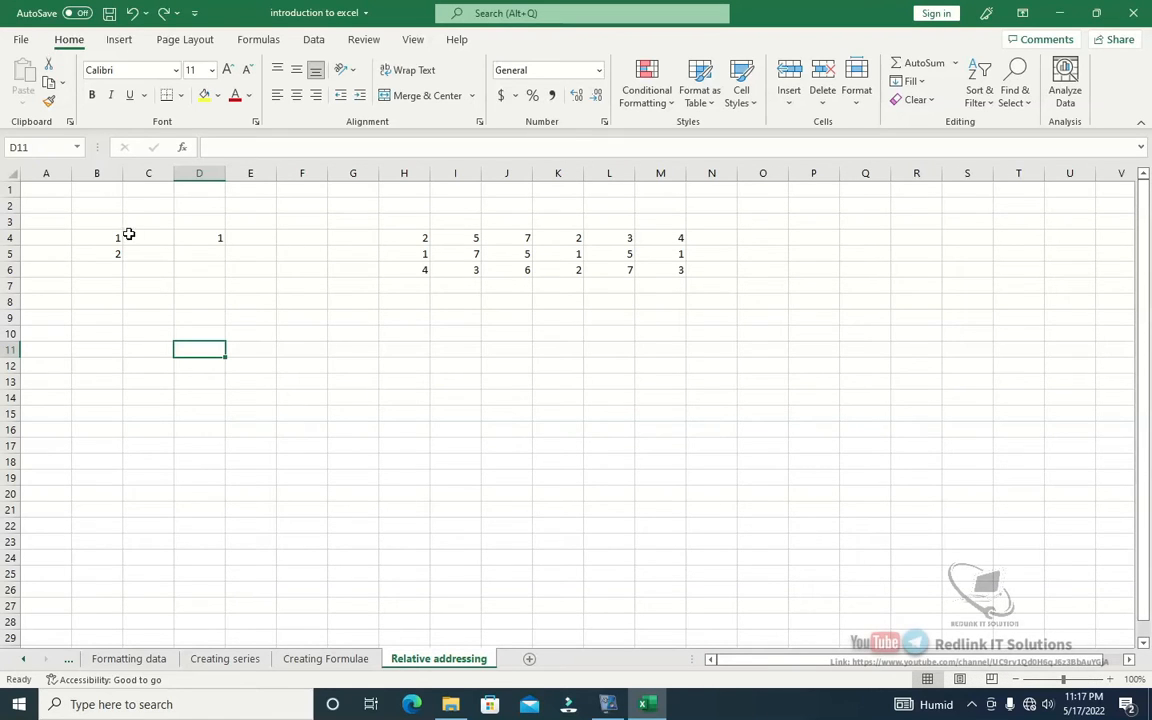
- Extend the number series that starts in B4:B5 down column B to row 14
left_click_drag(113, 237, 114, 254)
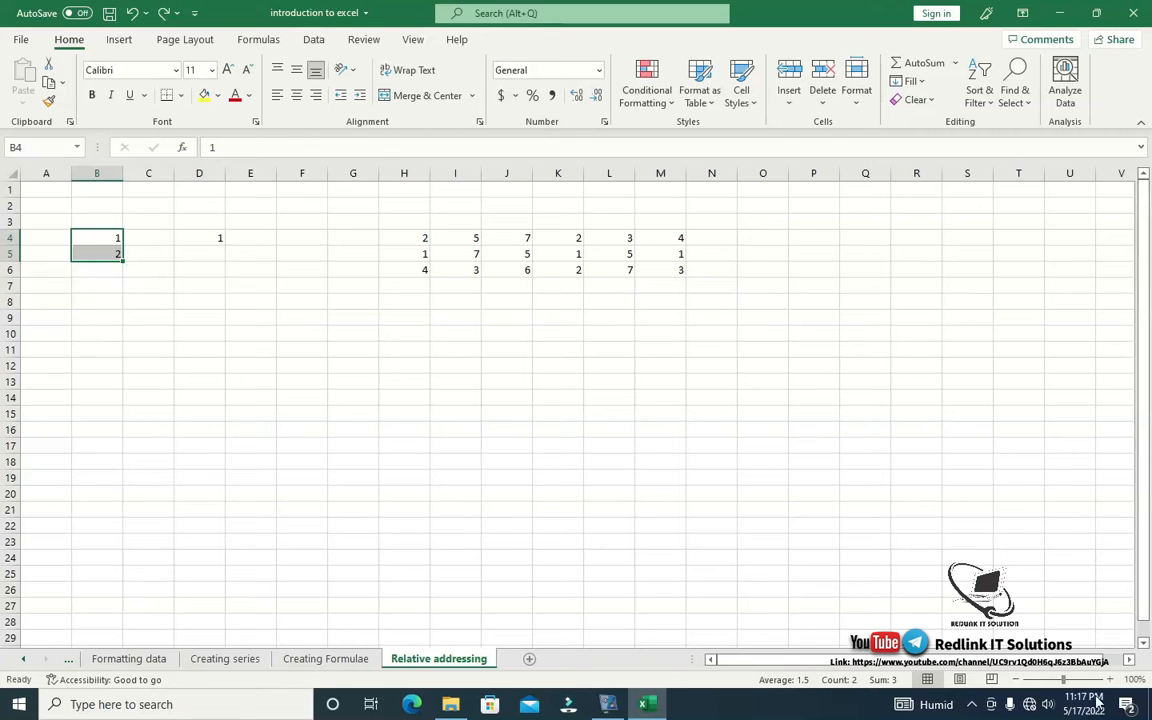
left_click(1110, 680)
left_click(1110, 680)
left_click(1110, 680)
left_click(1110, 680)
left_click(1110, 680)
left_click(1110, 680)
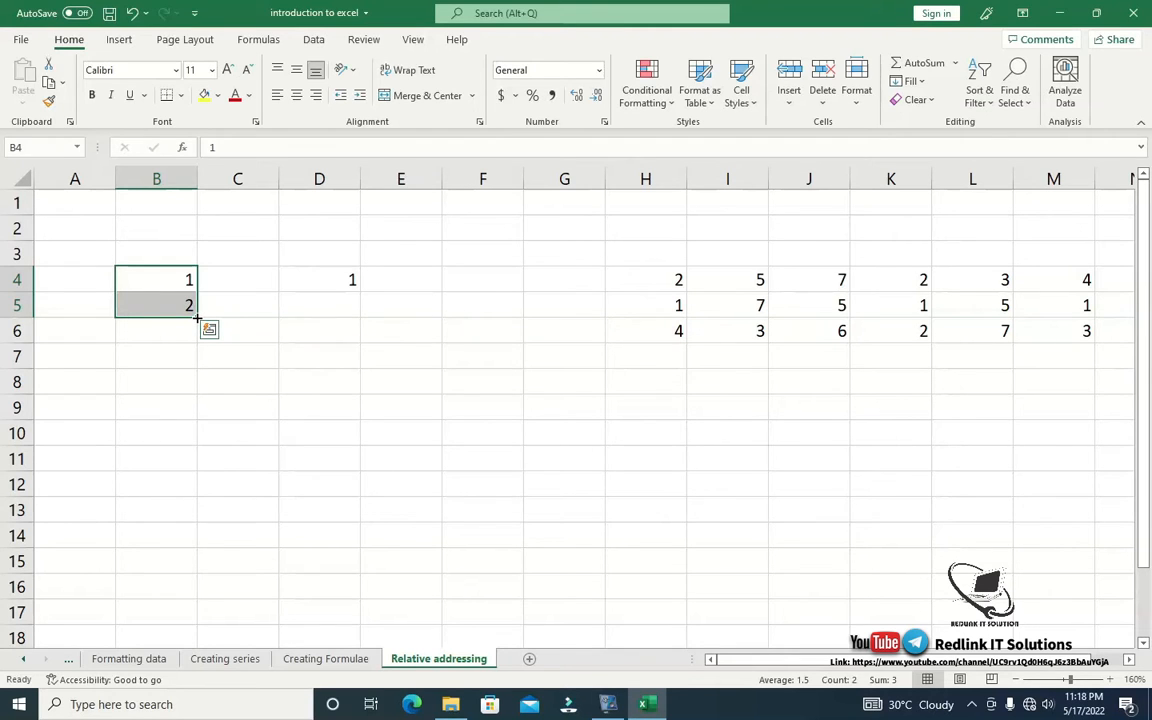
left_click_drag(198, 317, 199, 556)
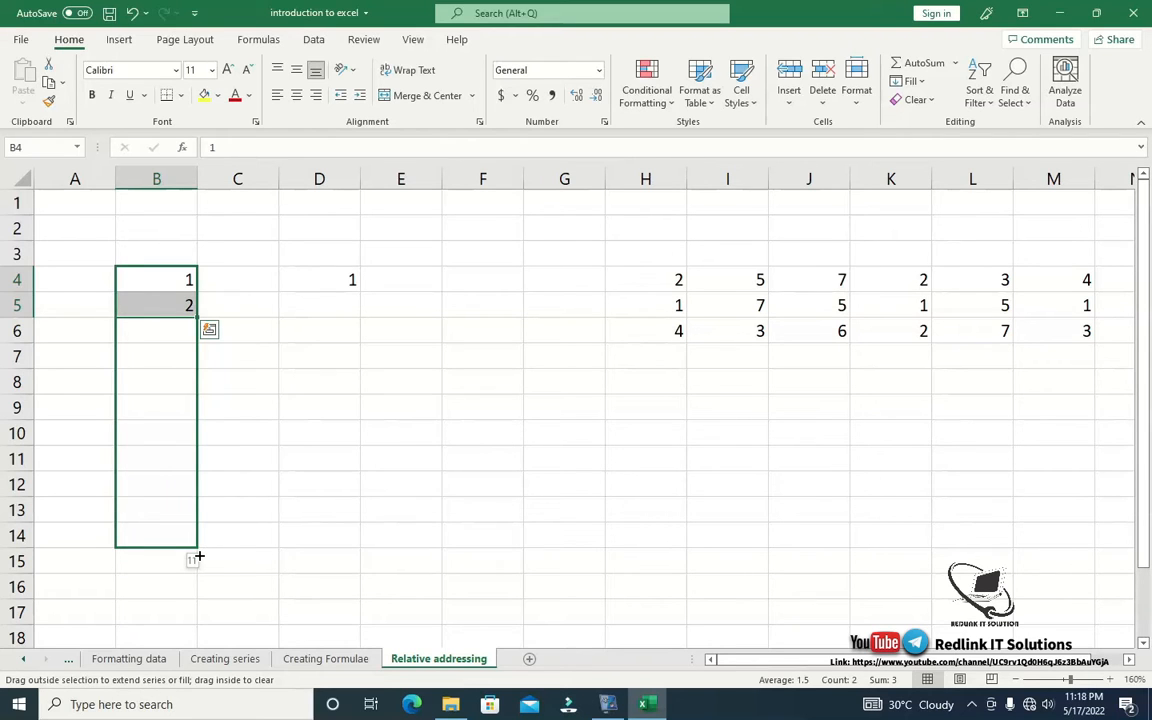
left_click_drag(199, 556, 199, 556)
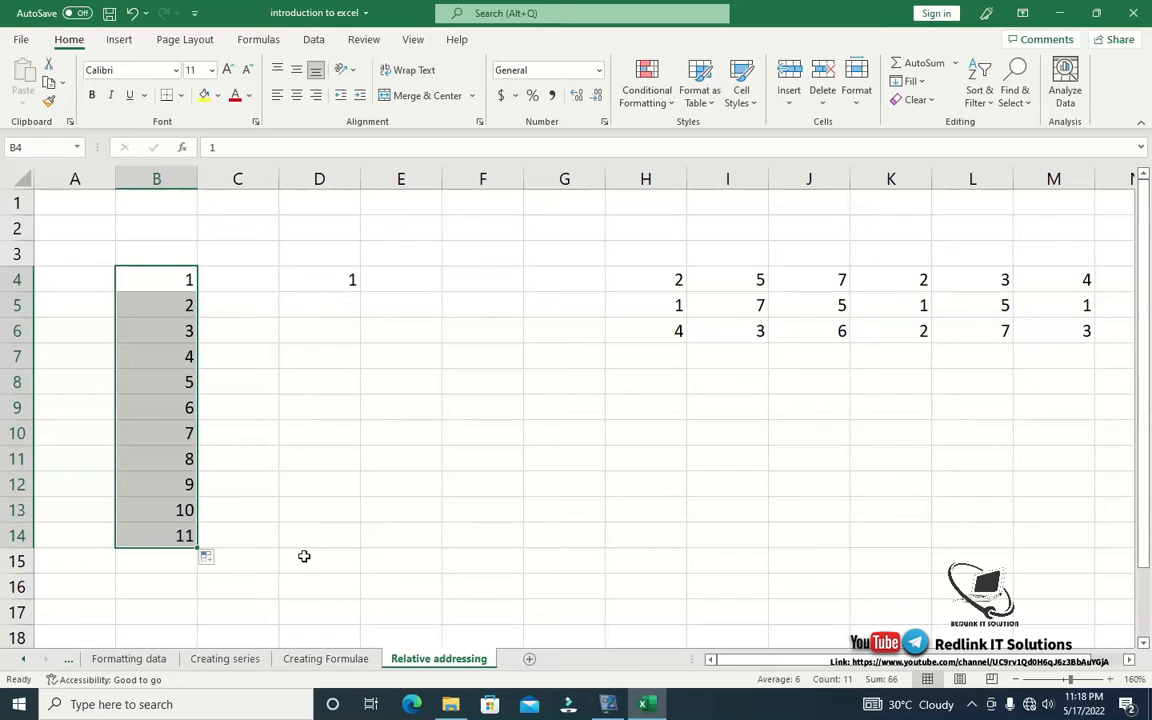
- Fill cell D4 down to D14 using the Fill Series option, then clear the contents of D6:D14
left_click(336, 282)
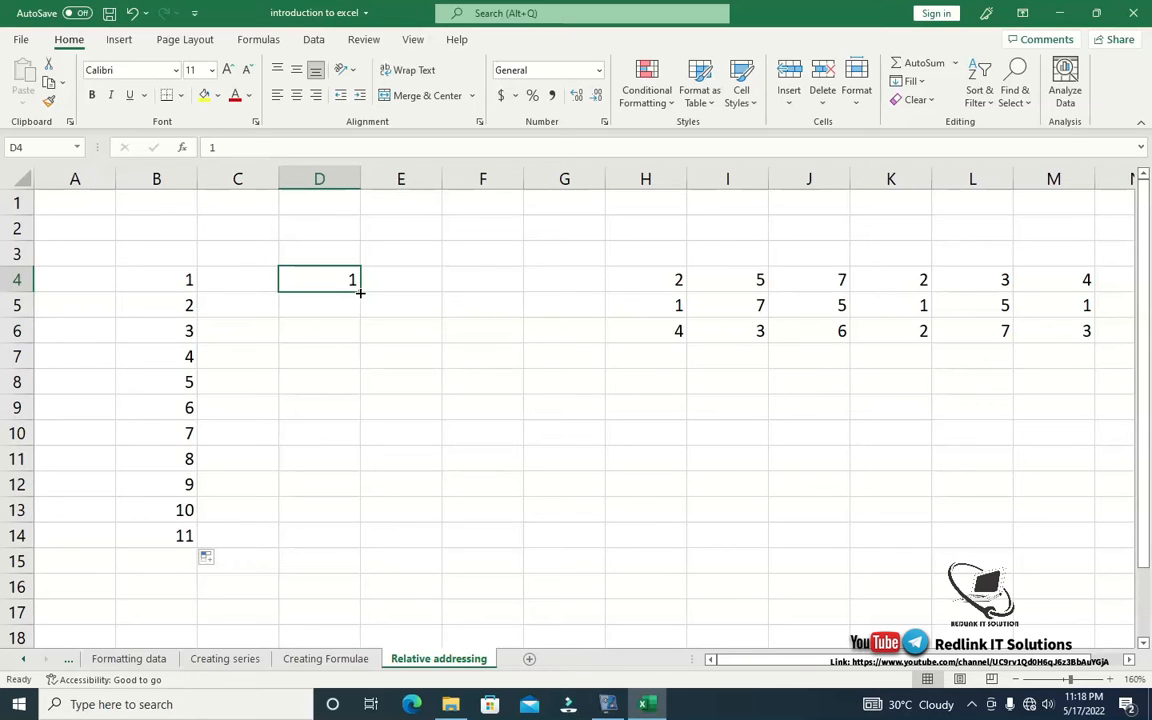
left_click_drag(360, 292, 364, 549)
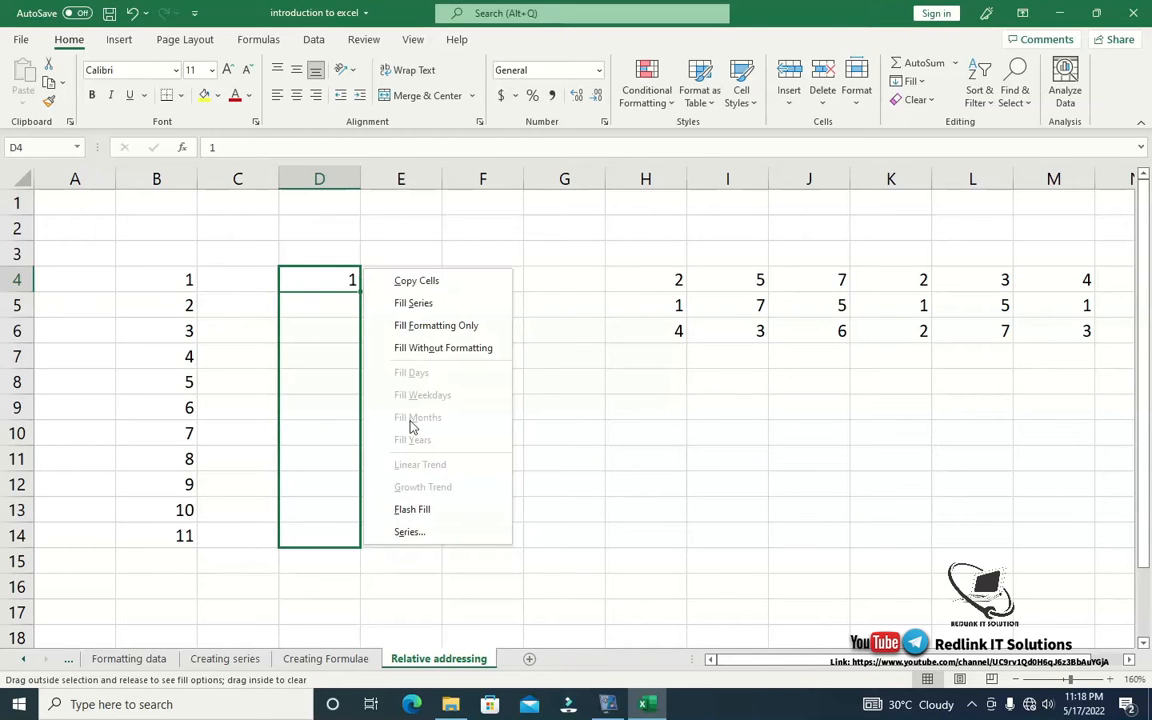
left_click(428, 304)
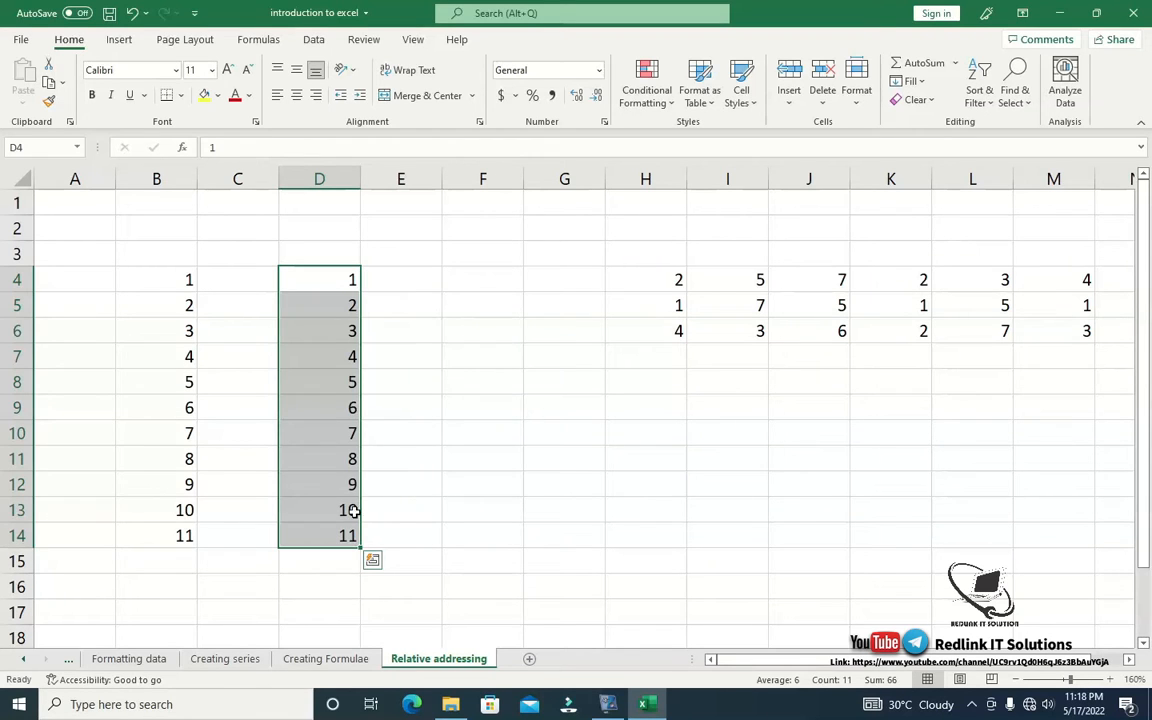
left_click_drag(336, 324, 335, 536)
key("Delete")
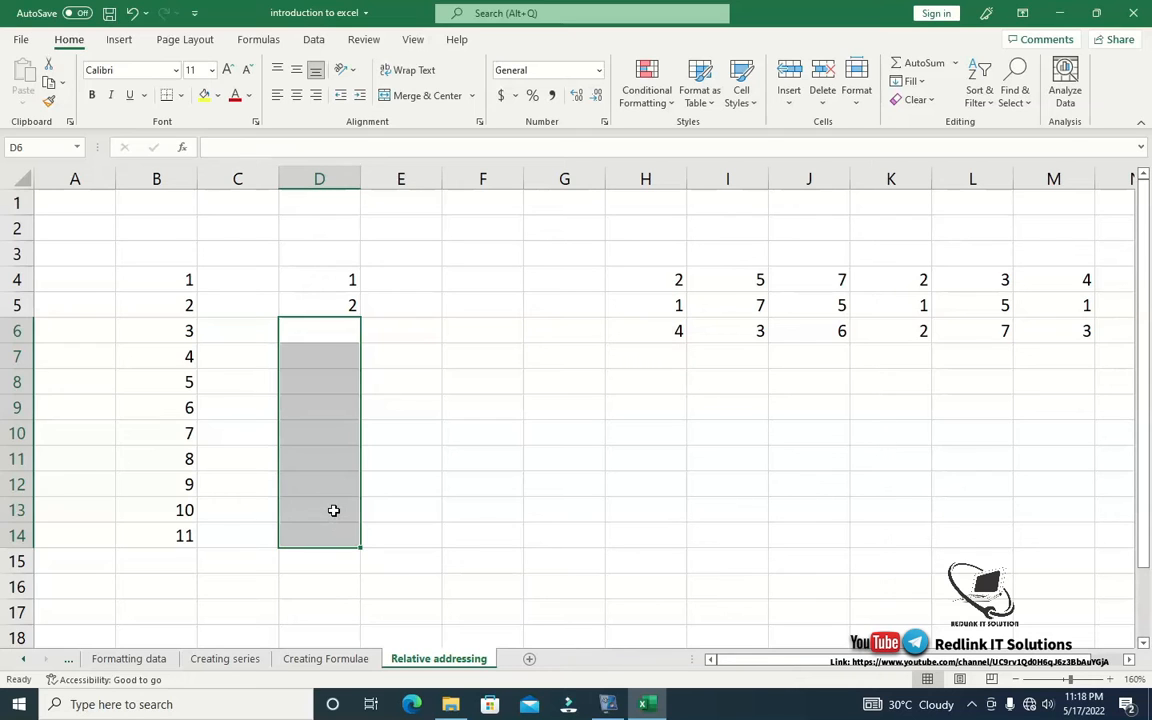
- Enter the formula =B4+5 in cell C4
left_click(223, 282)
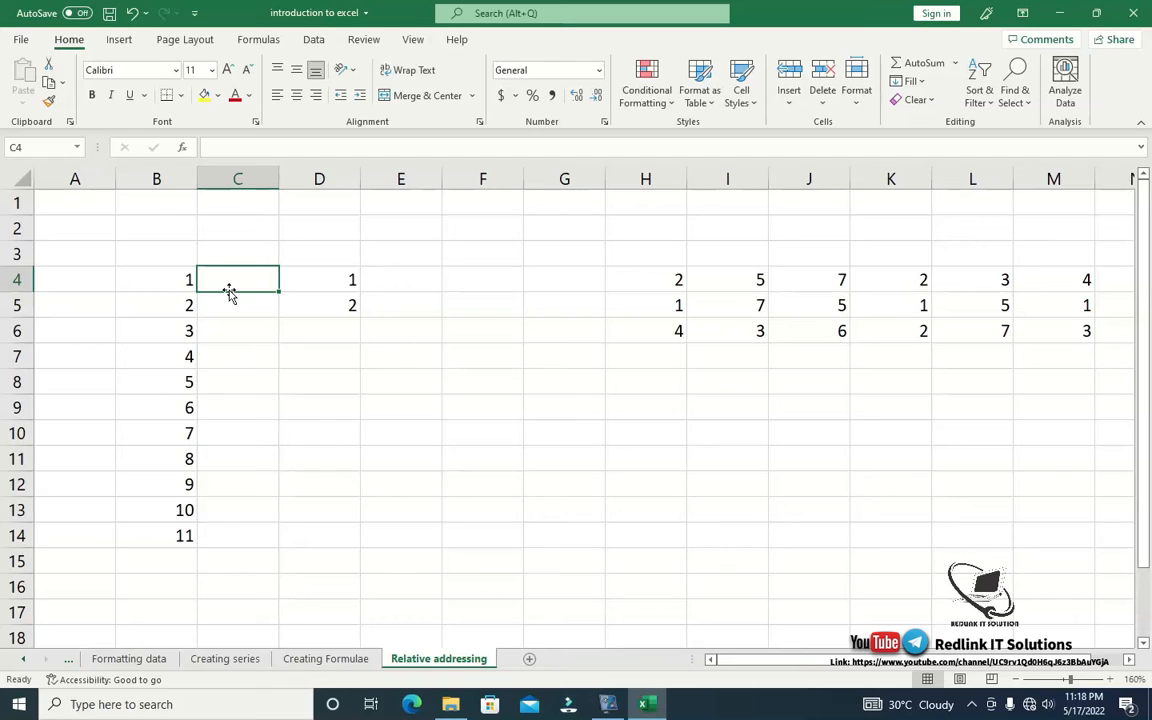
type("=")
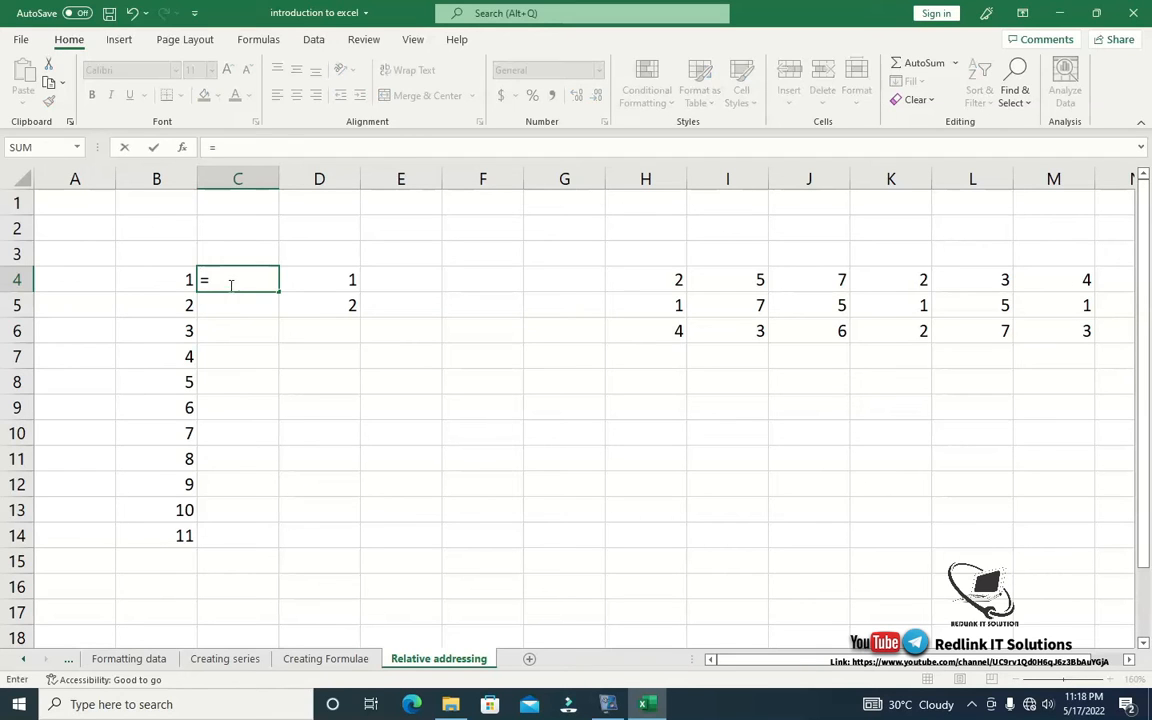
left_click(170, 280)
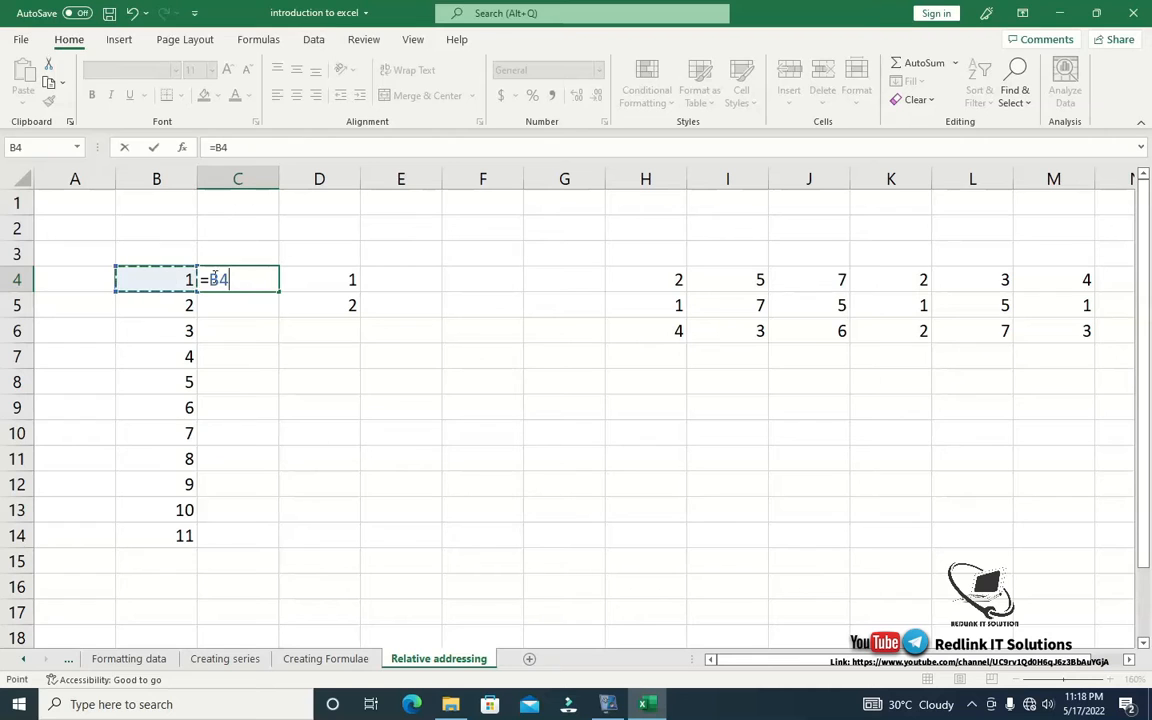
type("+5")
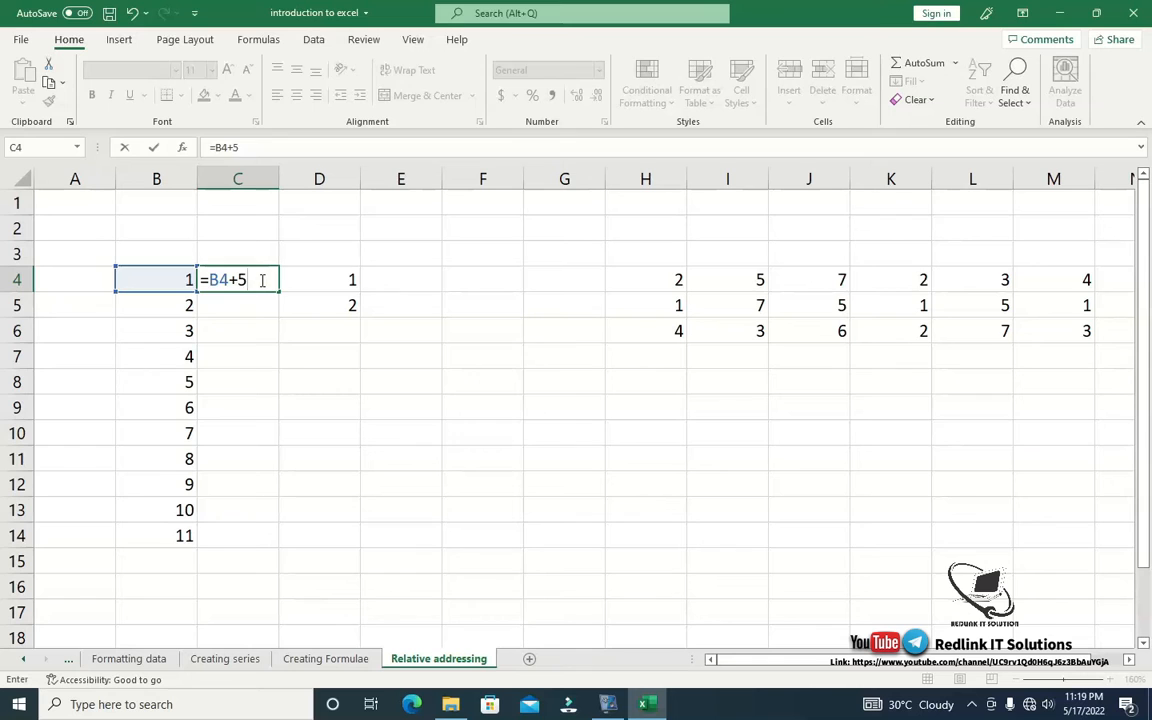
key("Return")
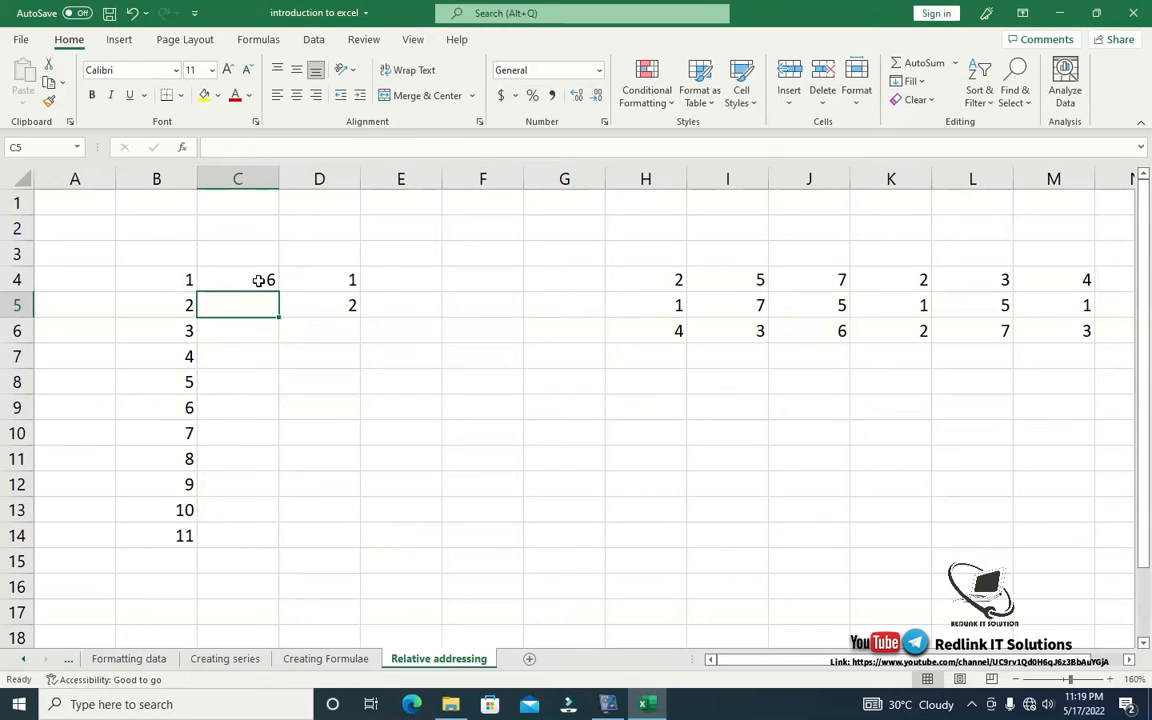
- Copy the formula in C4 down column C to row 14
left_click(258, 280)
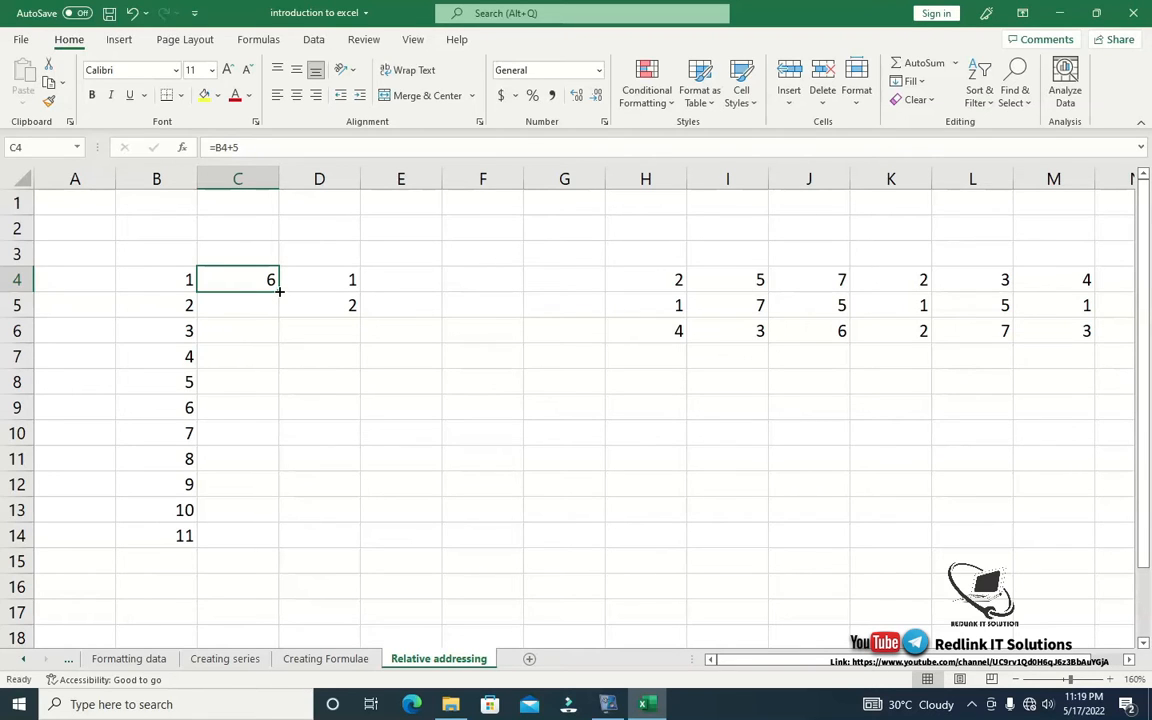
left_click_drag(280, 291, 273, 539)
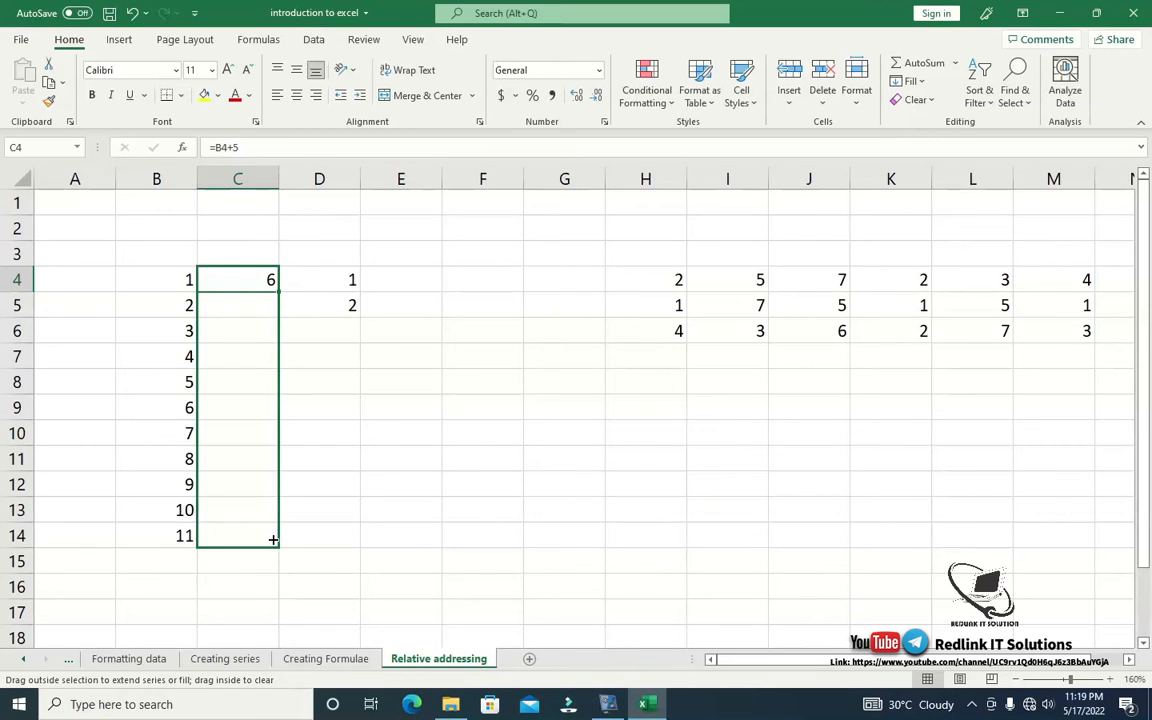
left_click_drag(273, 539, 273, 539)
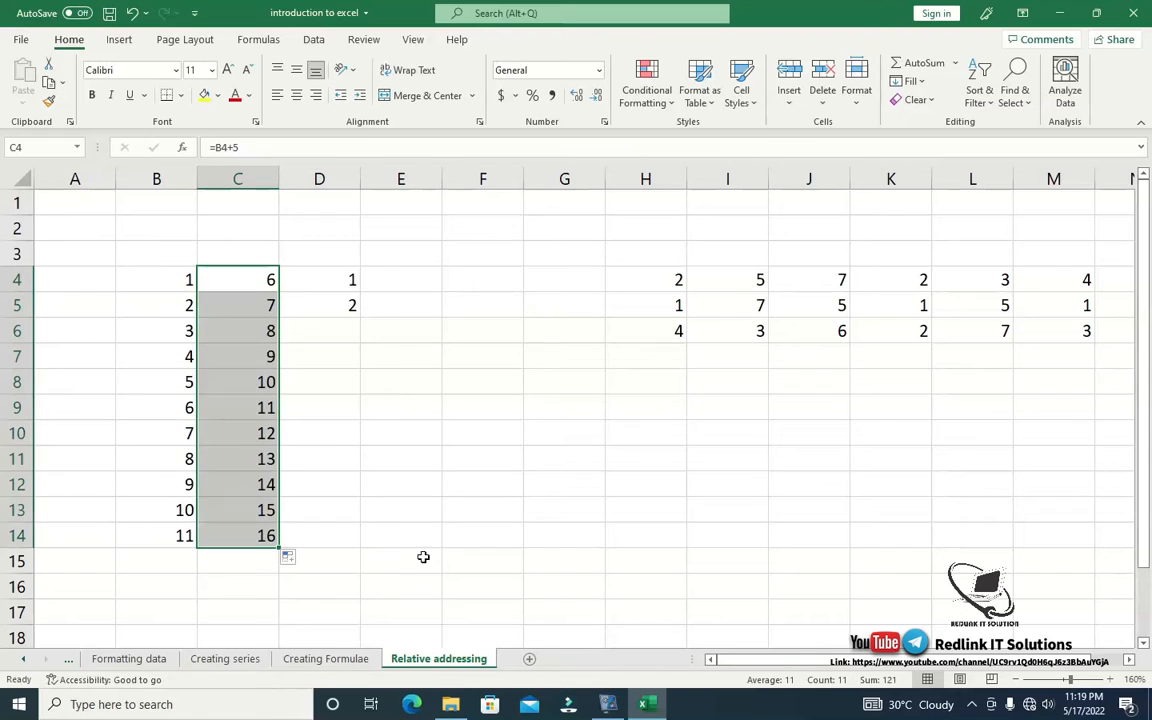
- Inspect the formulas in C4, C5, C6, C7 and C14 to see which column B cell each one references
left_click(263, 278)
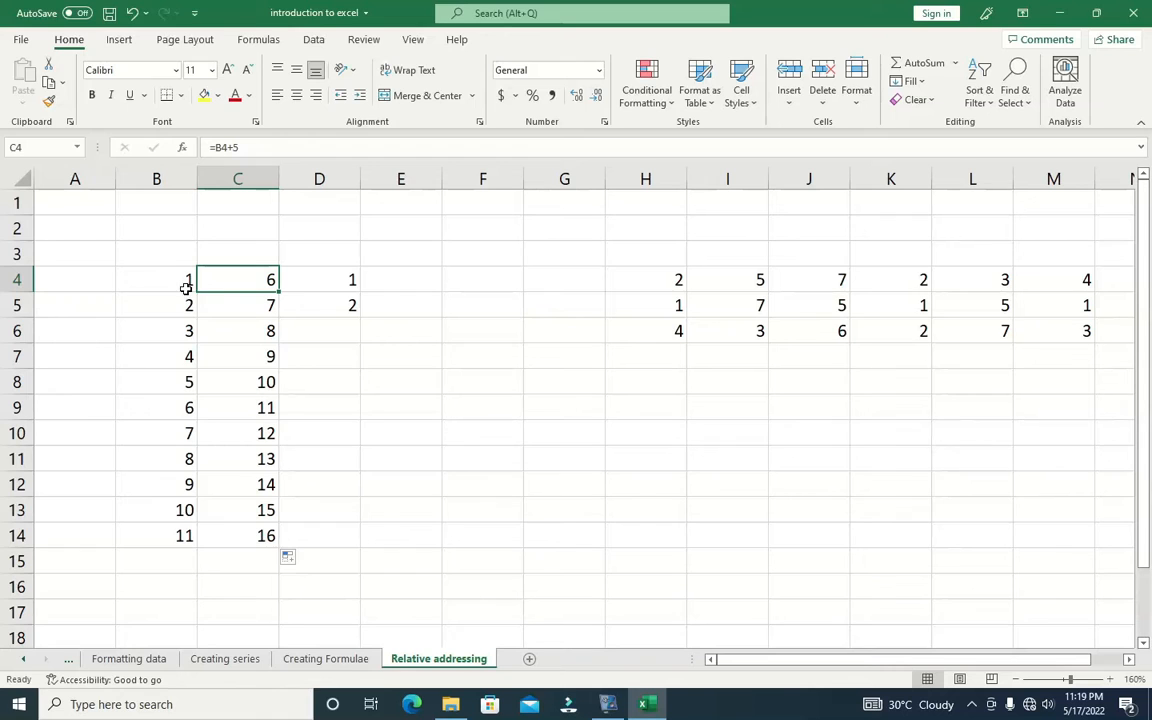
left_click(234, 306)
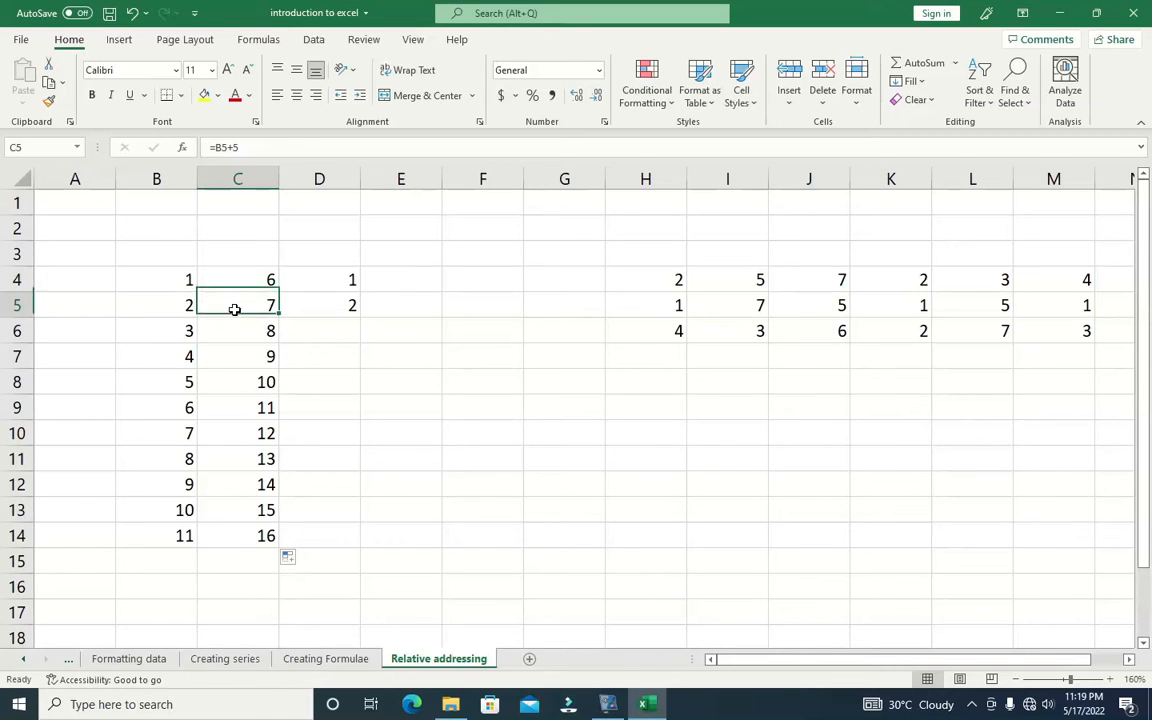
left_click(254, 148)
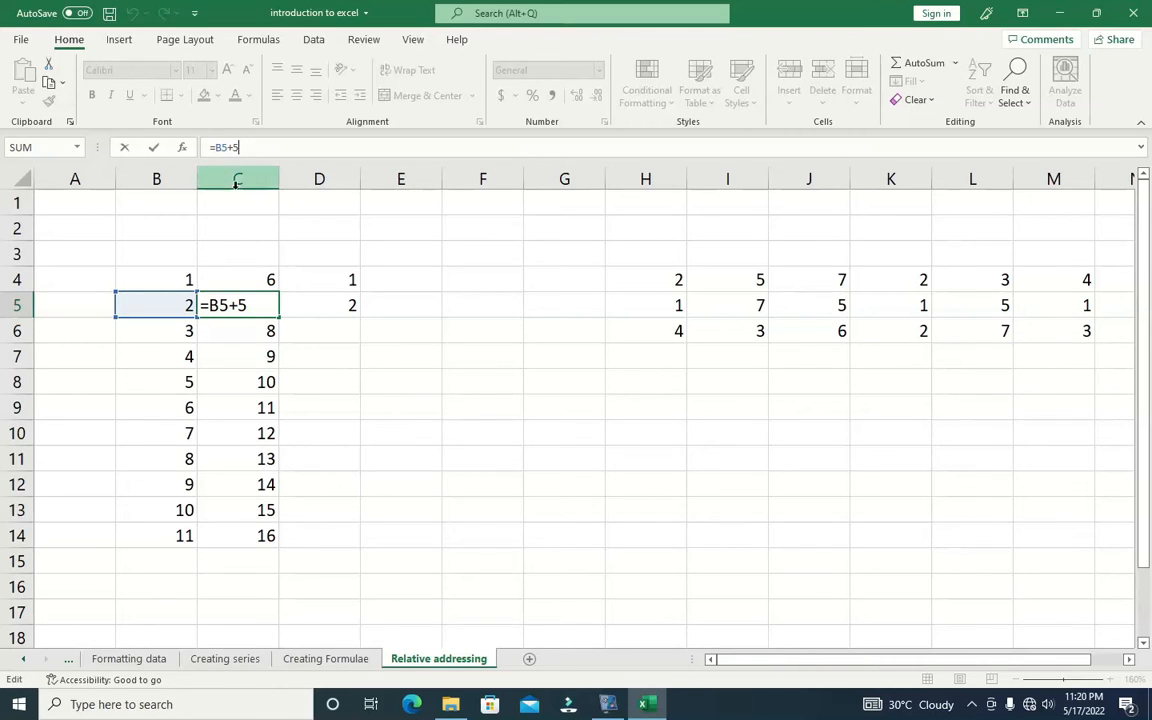
left_click(242, 333)
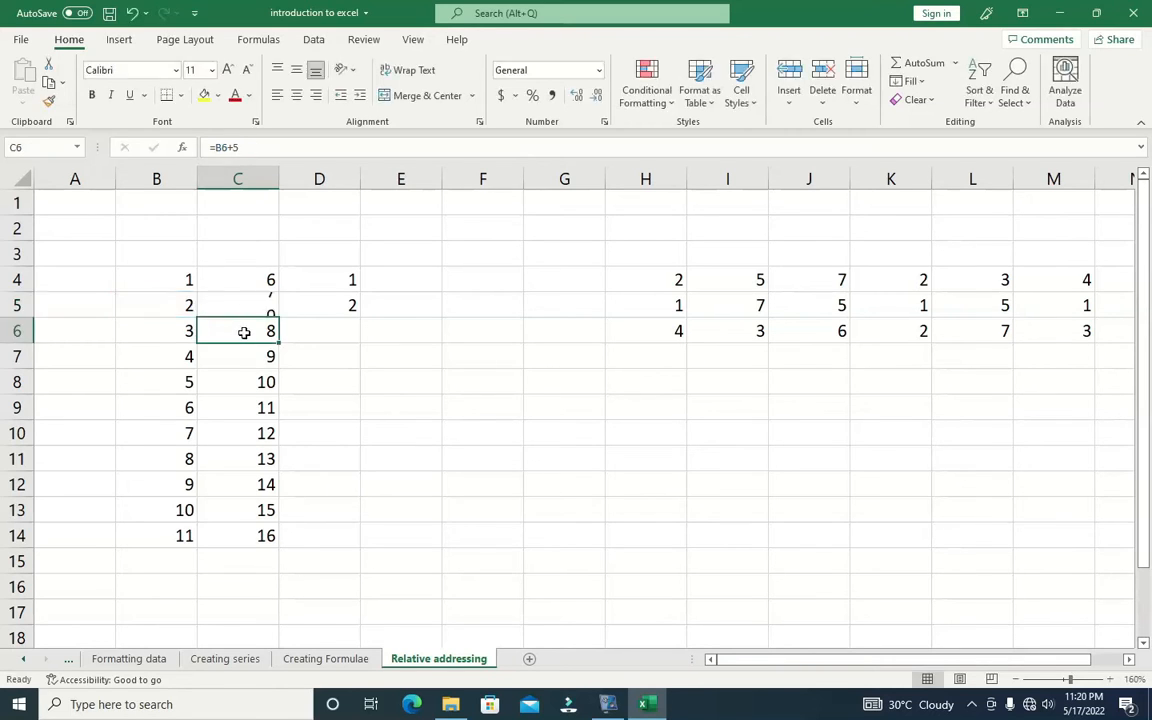
left_click(251, 148)
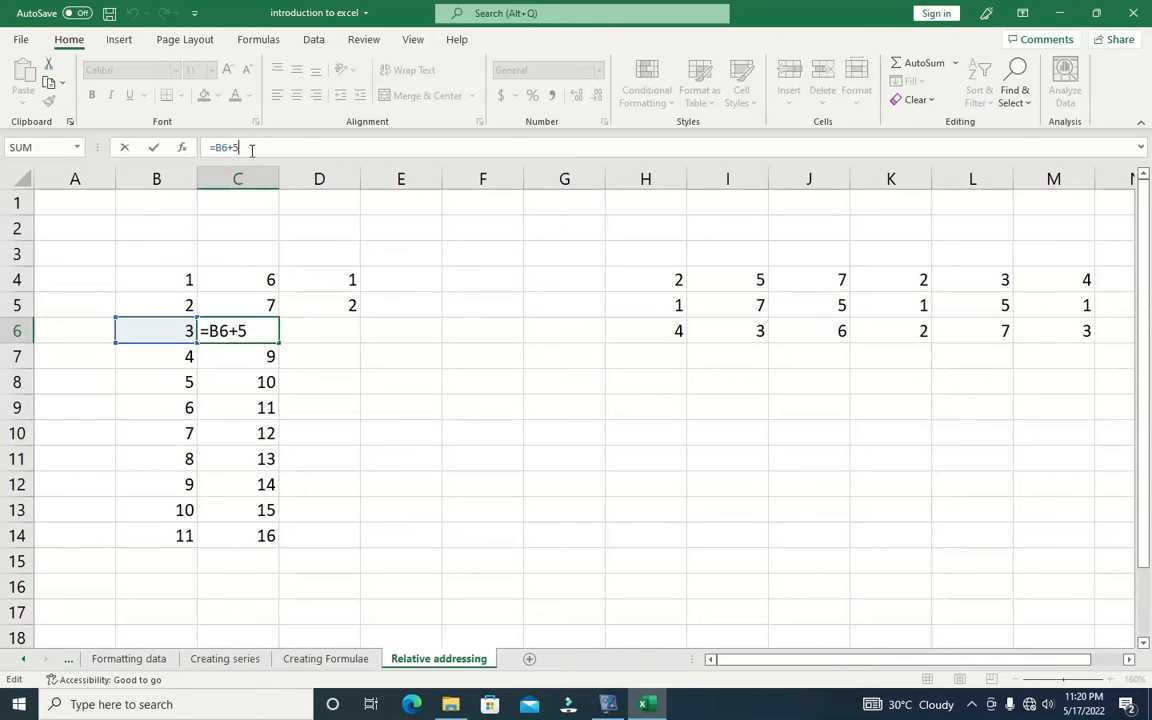
left_click(233, 358)
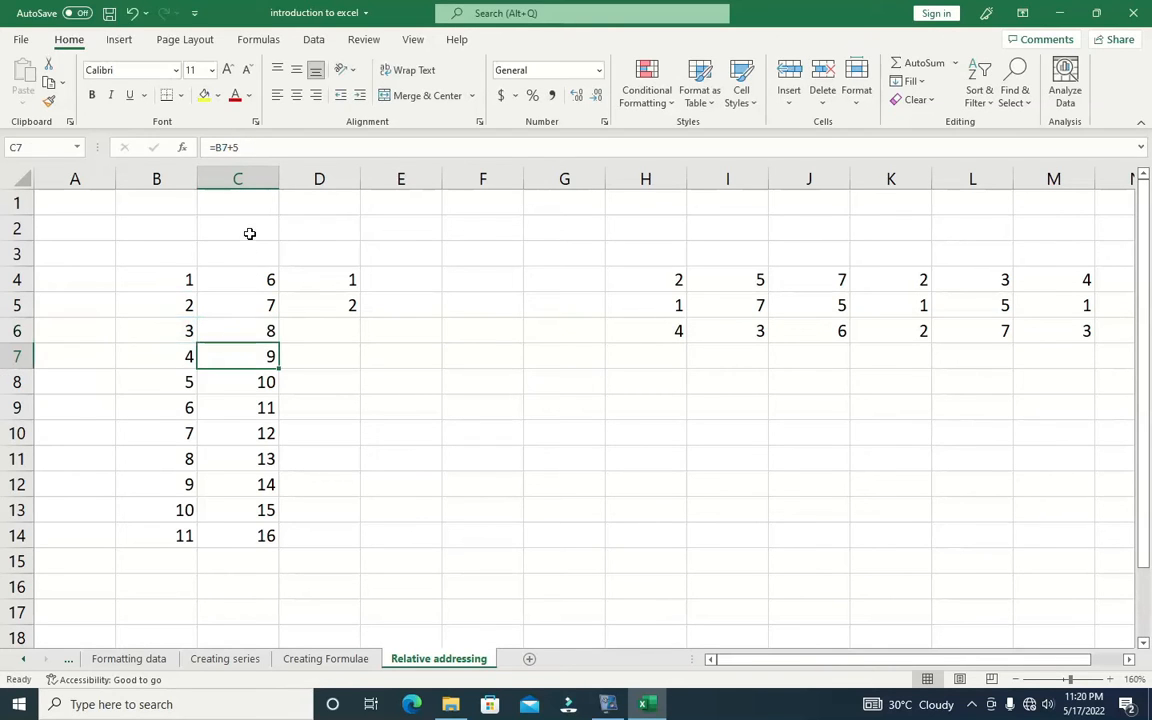
left_click(268, 152)
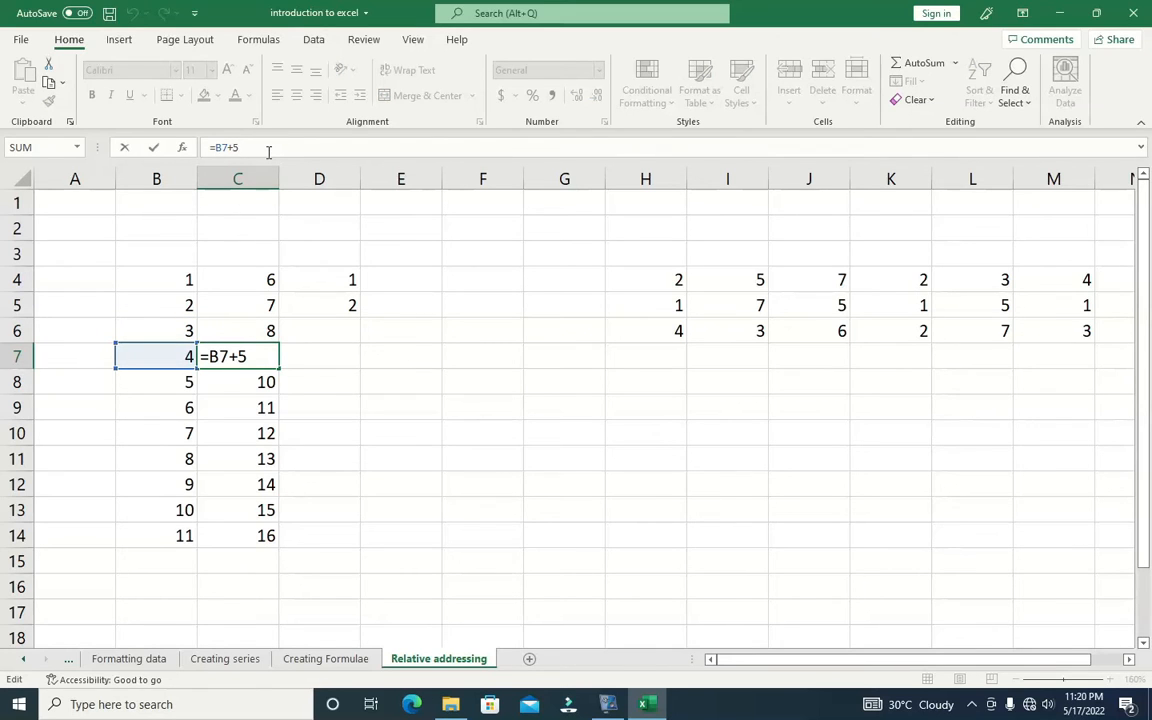
left_click(239, 538)
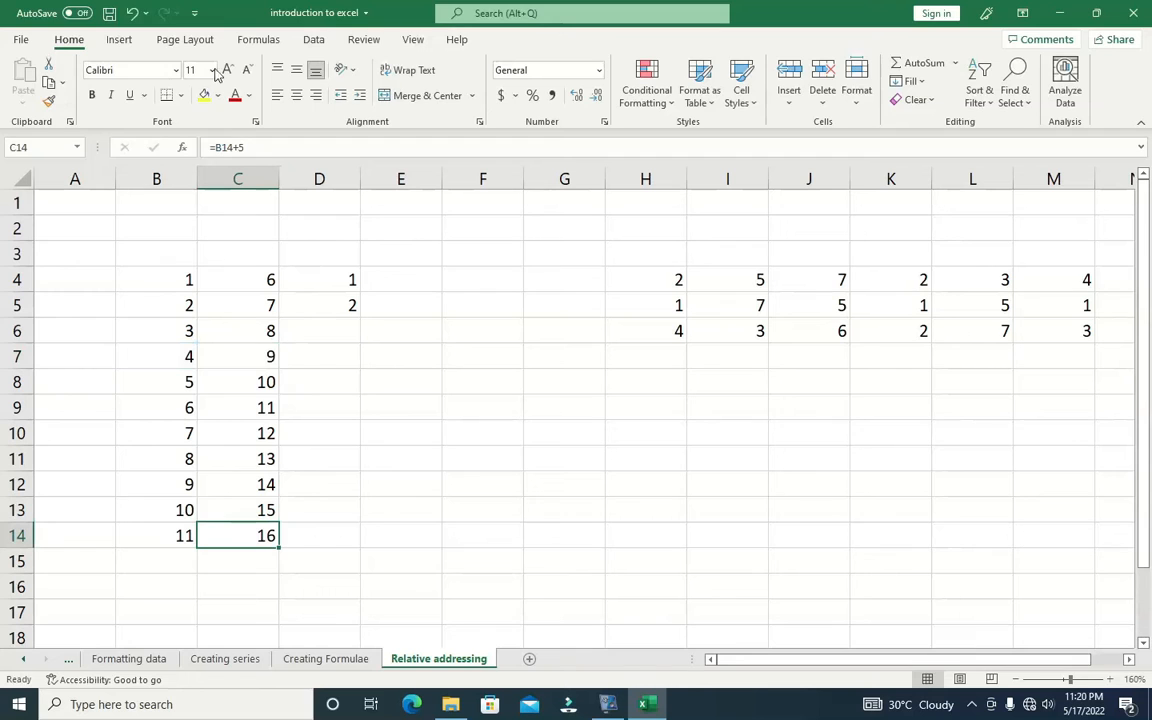
left_click(266, 152)
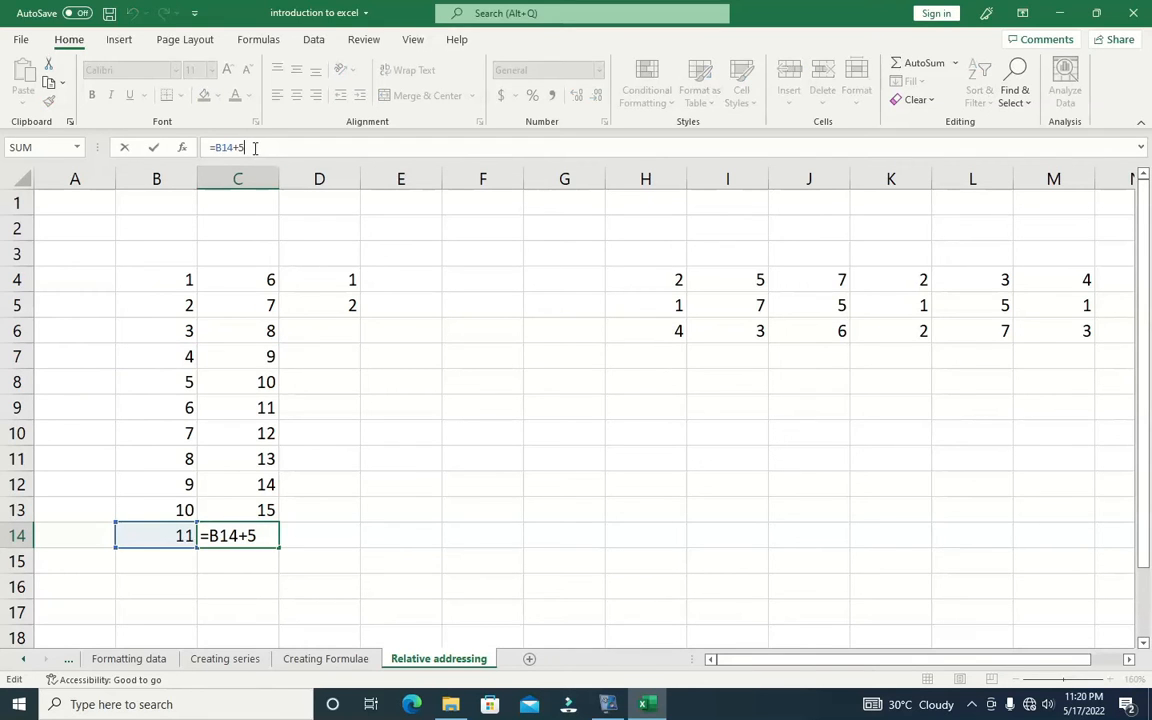
left_click_drag(226, 285, 256, 509)
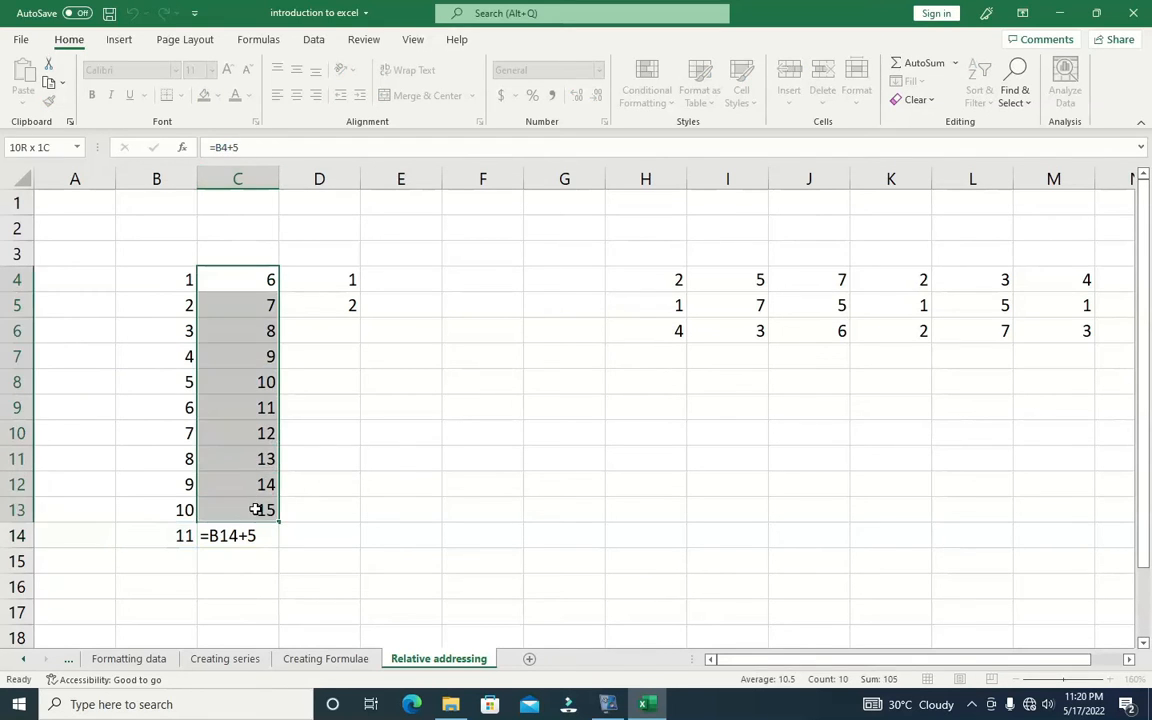
left_click(325, 425)
- Recheck the references in C4 through C7 and compare the source range B4:B14 with the formula range C4:C14
left_click(229, 285)
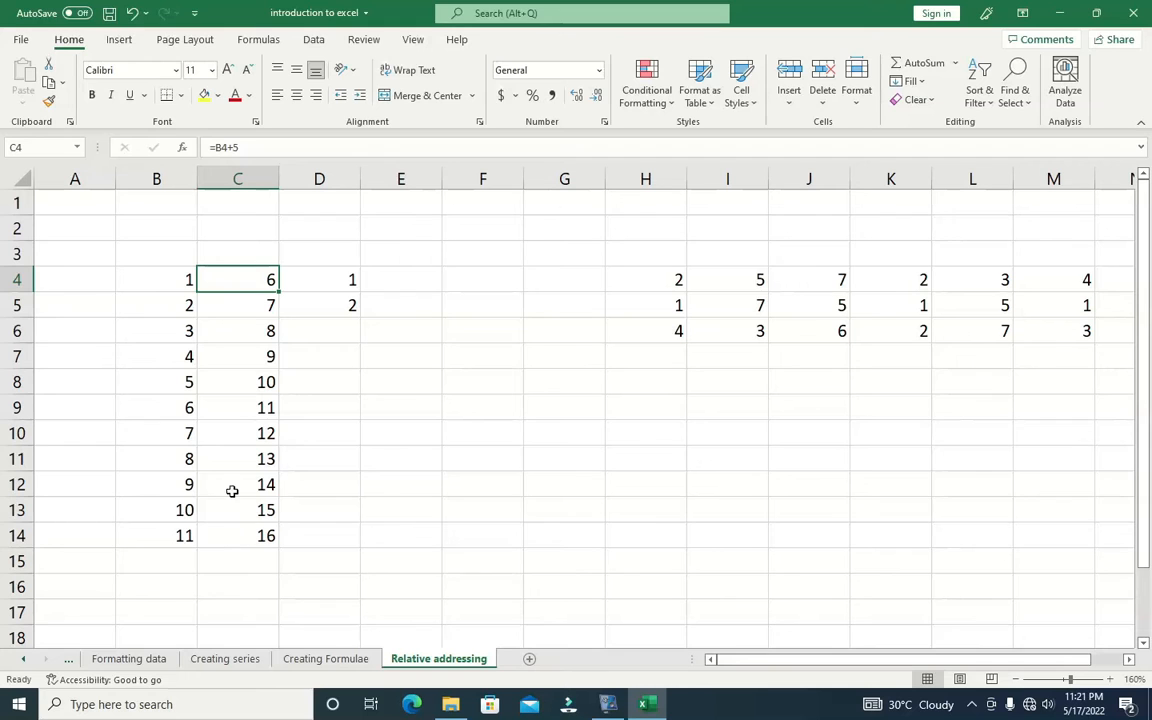
left_click(238, 326)
left_click(226, 308)
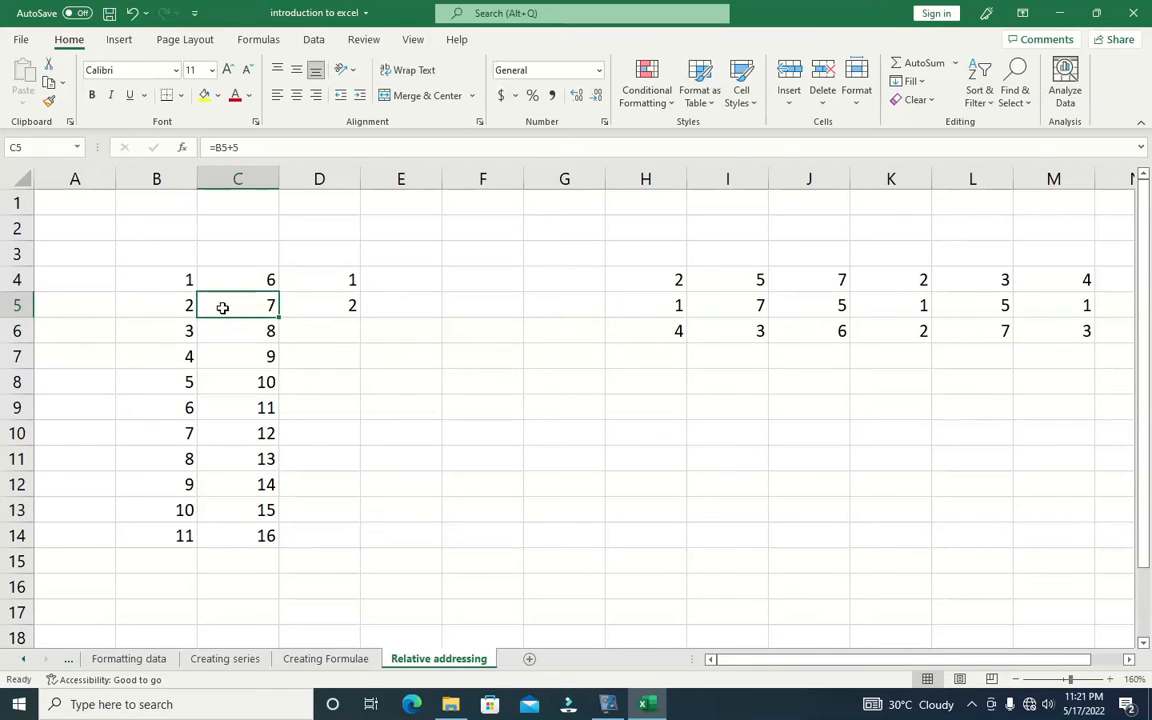
left_click(249, 350)
key("F2")
key("Escape")
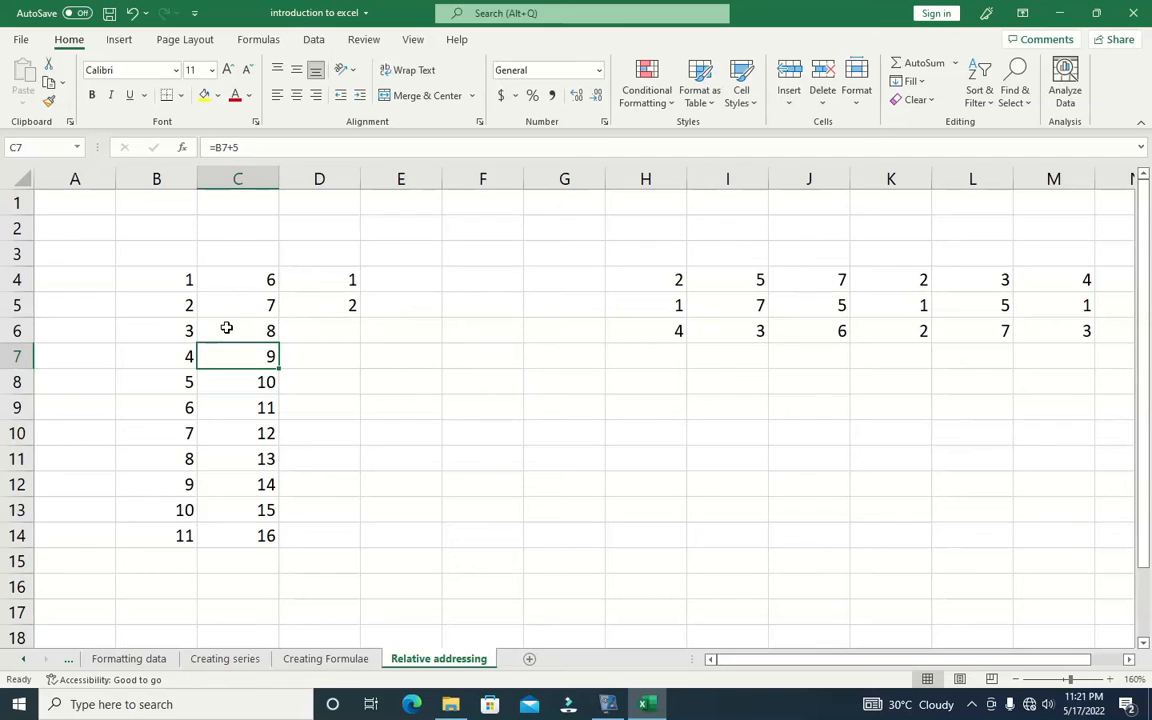
left_click(211, 331)
left_click(208, 310)
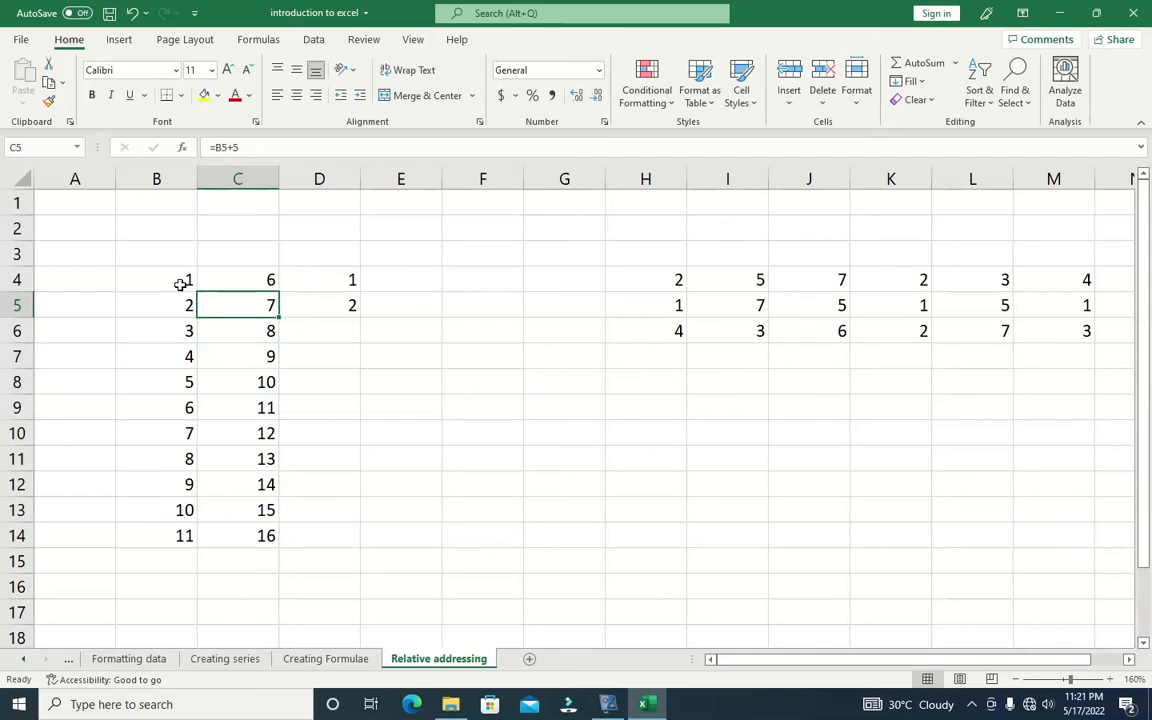
left_click_drag(176, 278, 173, 540)
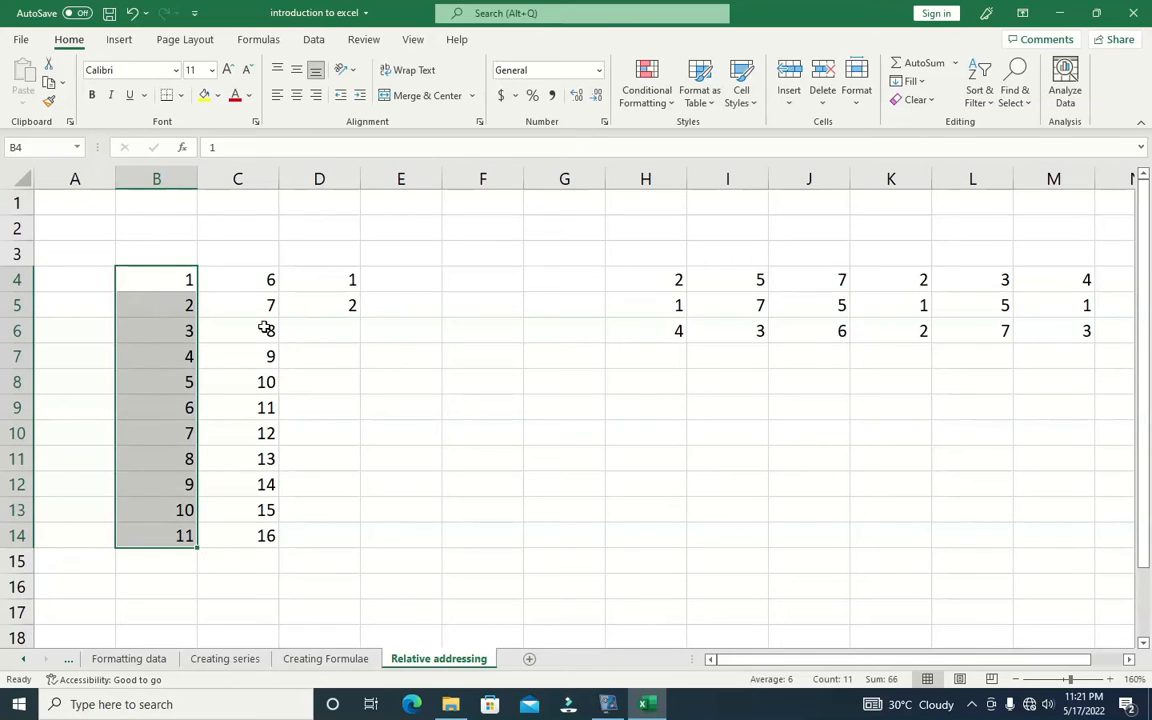
left_click_drag(265, 280, 266, 535)
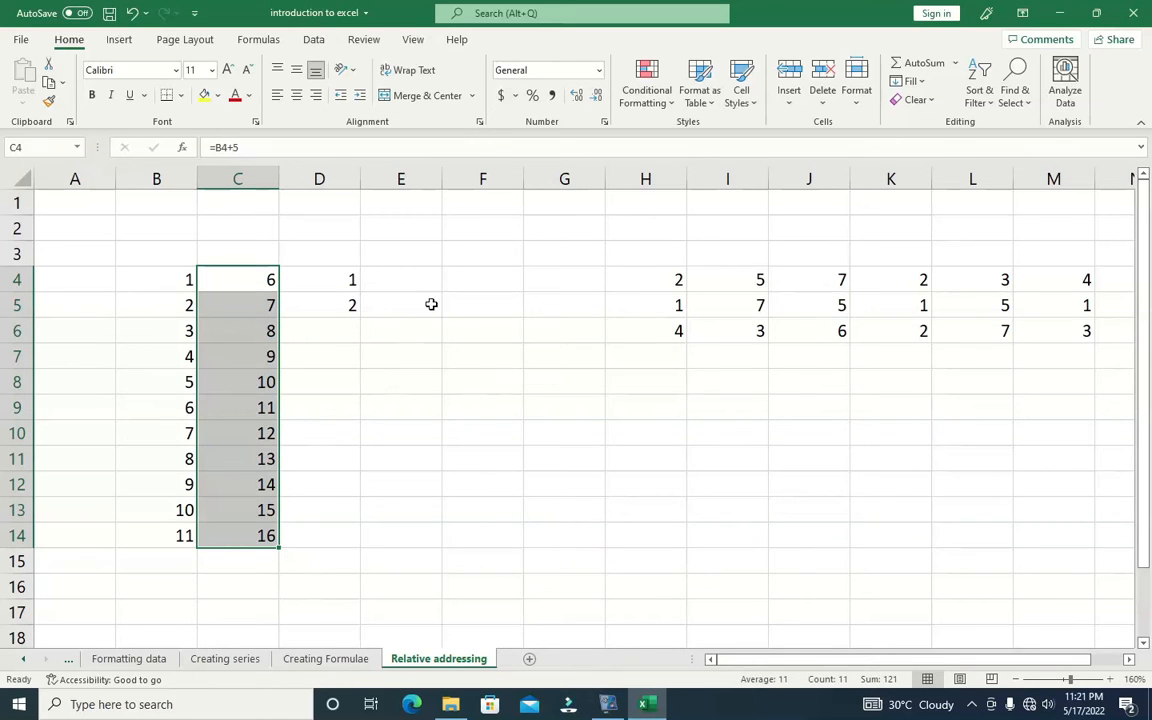
- Enter the formula =H4+H5+H6 in cell H7 to add the three numbers above it
left_click_drag(734, 661, 739, 659)
left_click(665, 358)
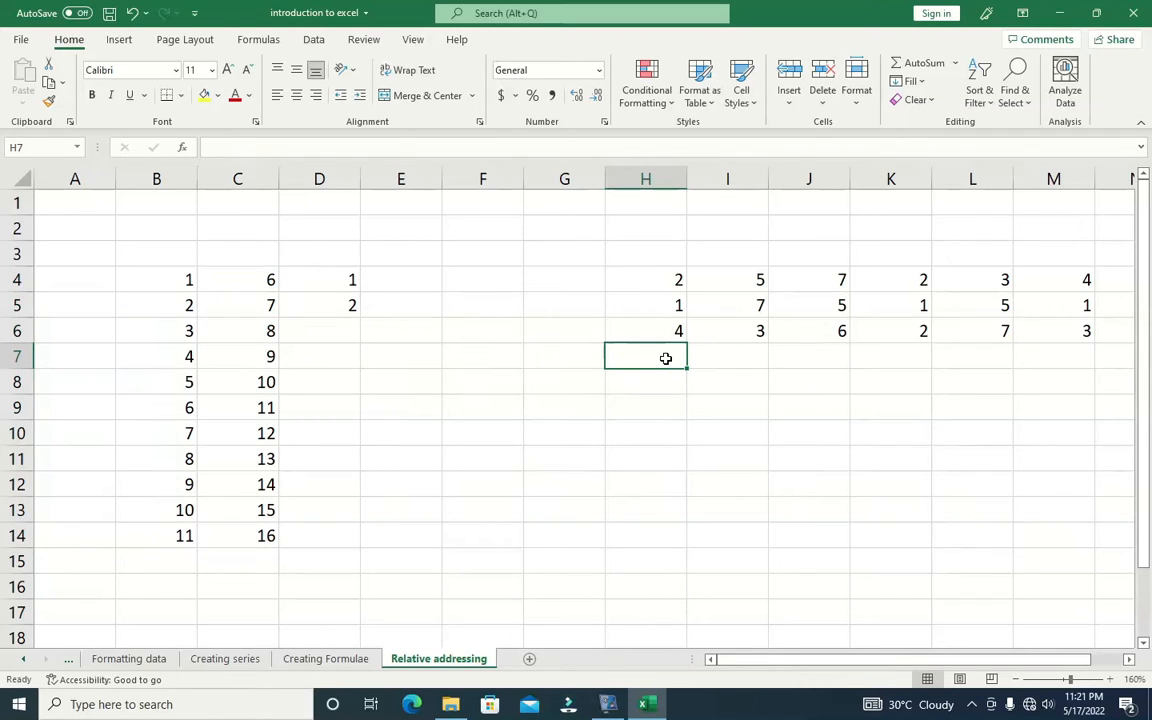
double_click(665, 358)
type("=")
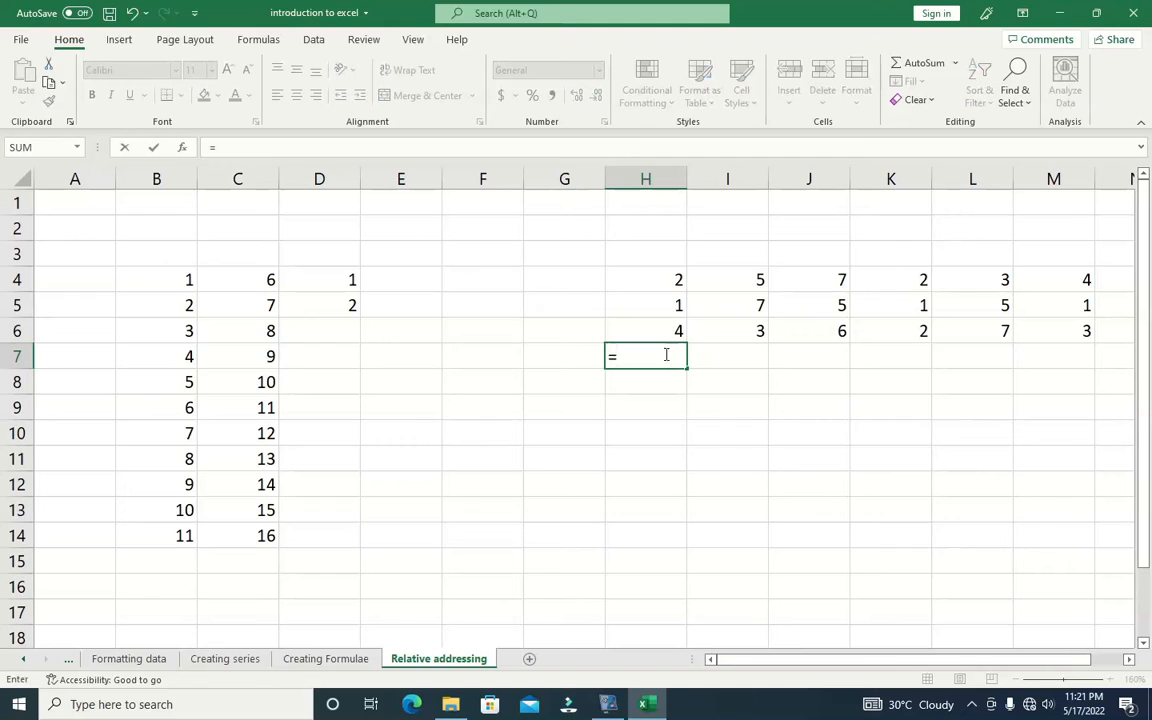
left_click(676, 279)
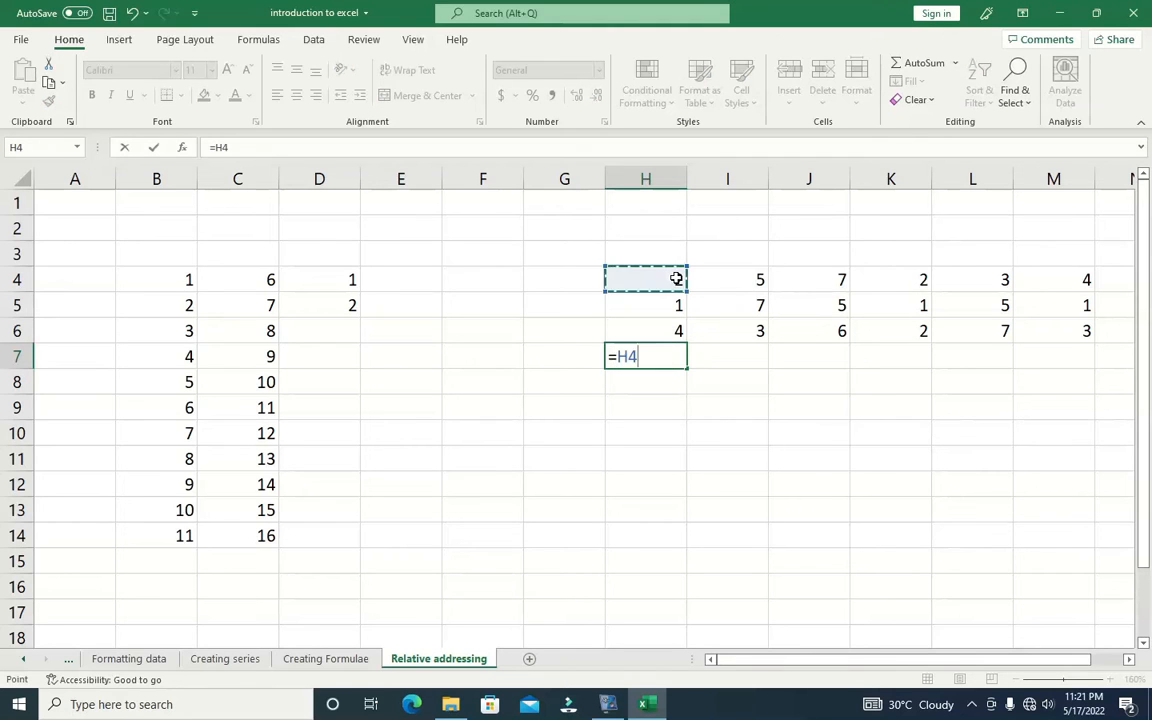
type("+")
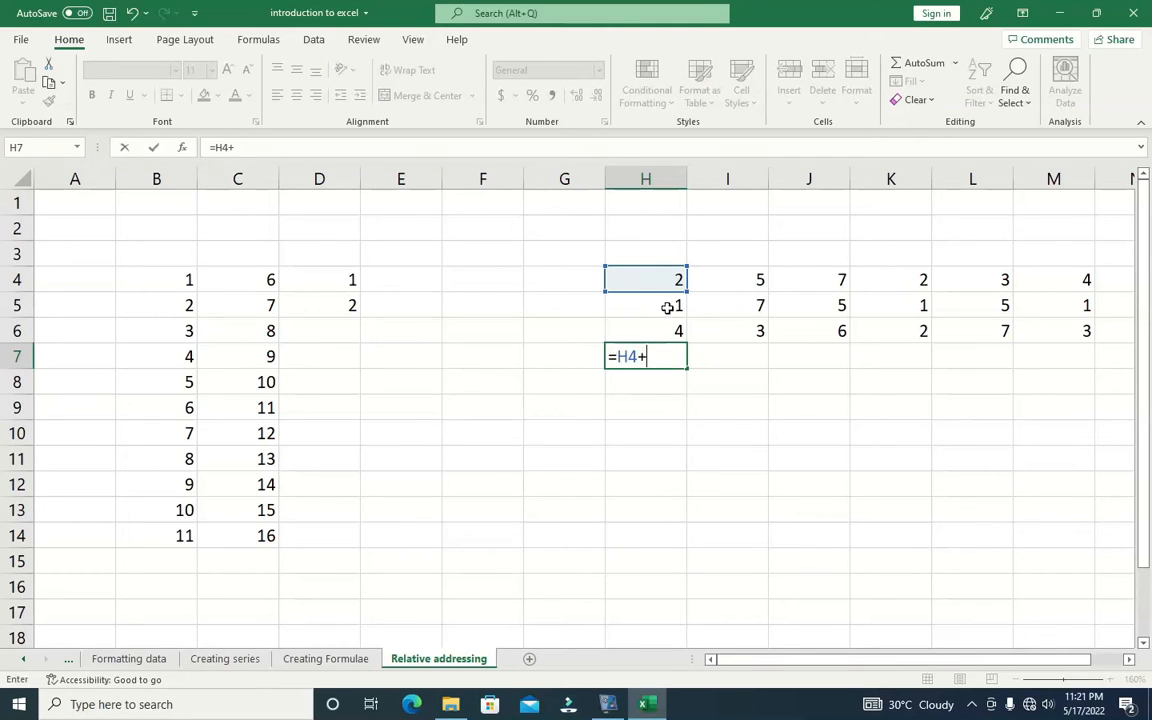
left_click(666, 312)
type("+")
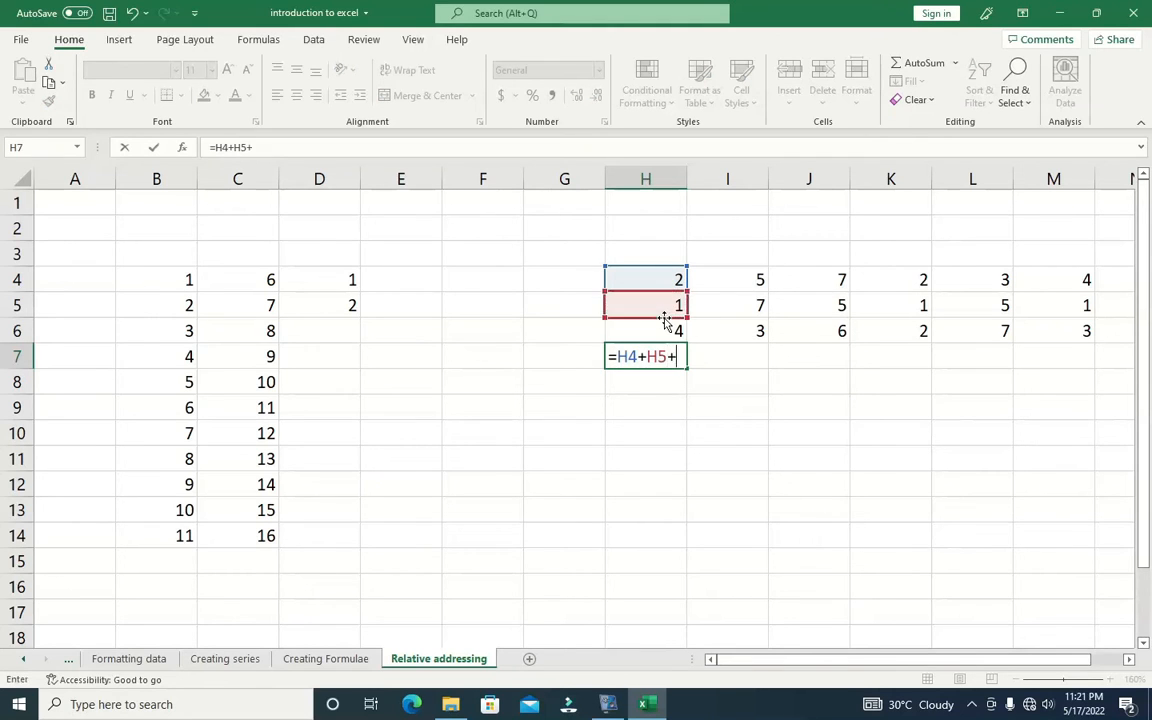
left_click(664, 331)
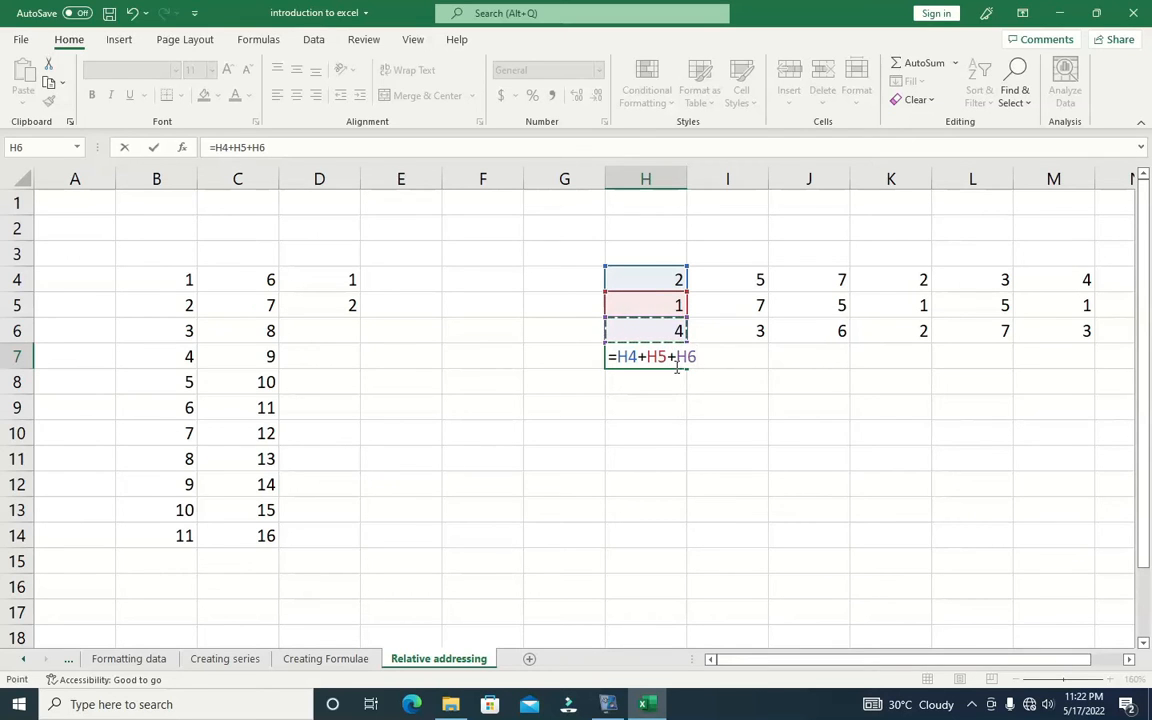
key("Return")
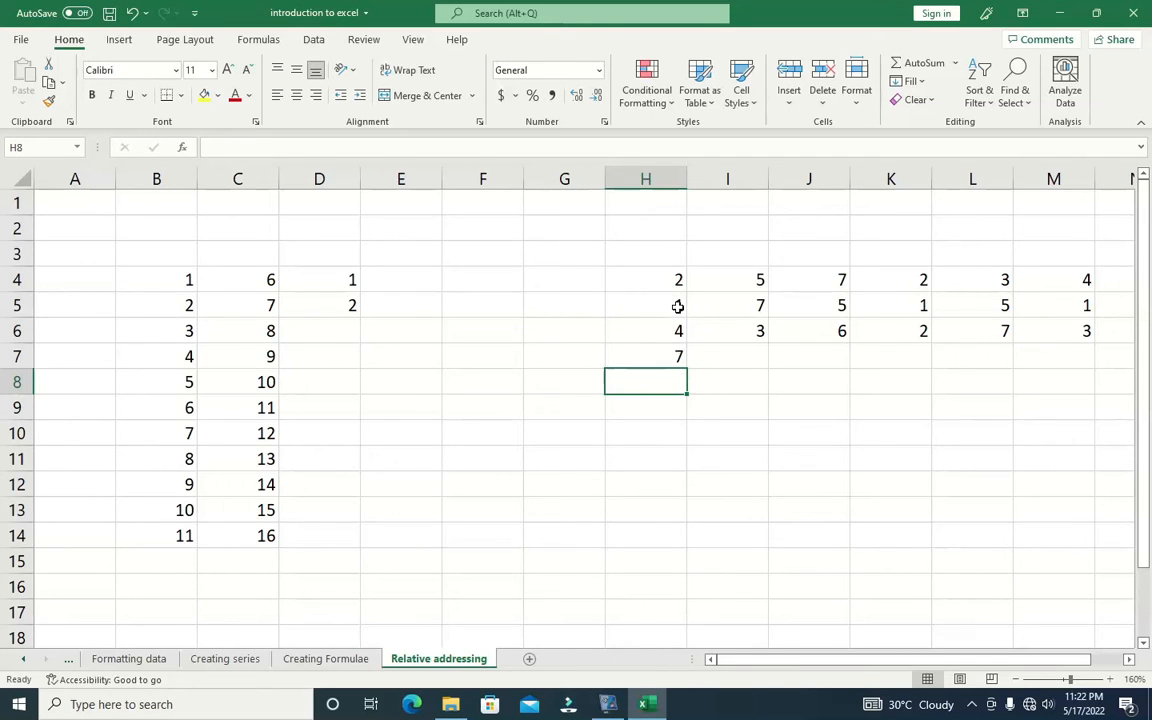
- Copy the formula in H7 across row 7 to column M
left_click(675, 355)
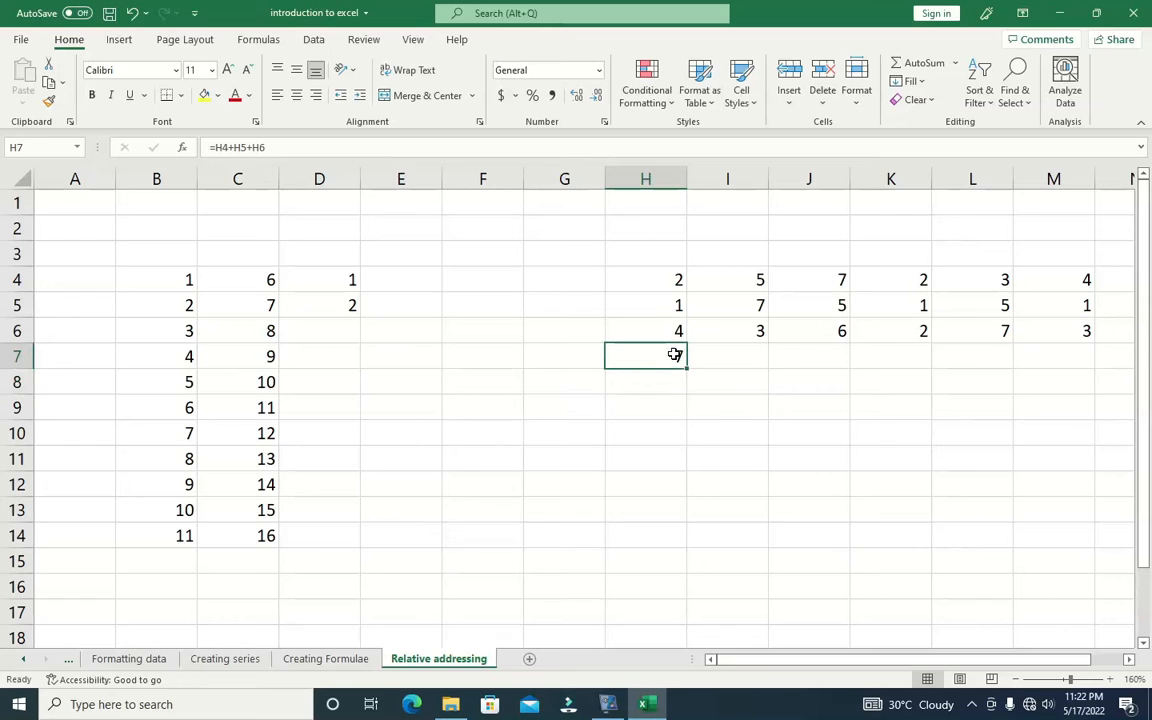
left_click_drag(689, 370, 1095, 377)
left_click(895, 408)
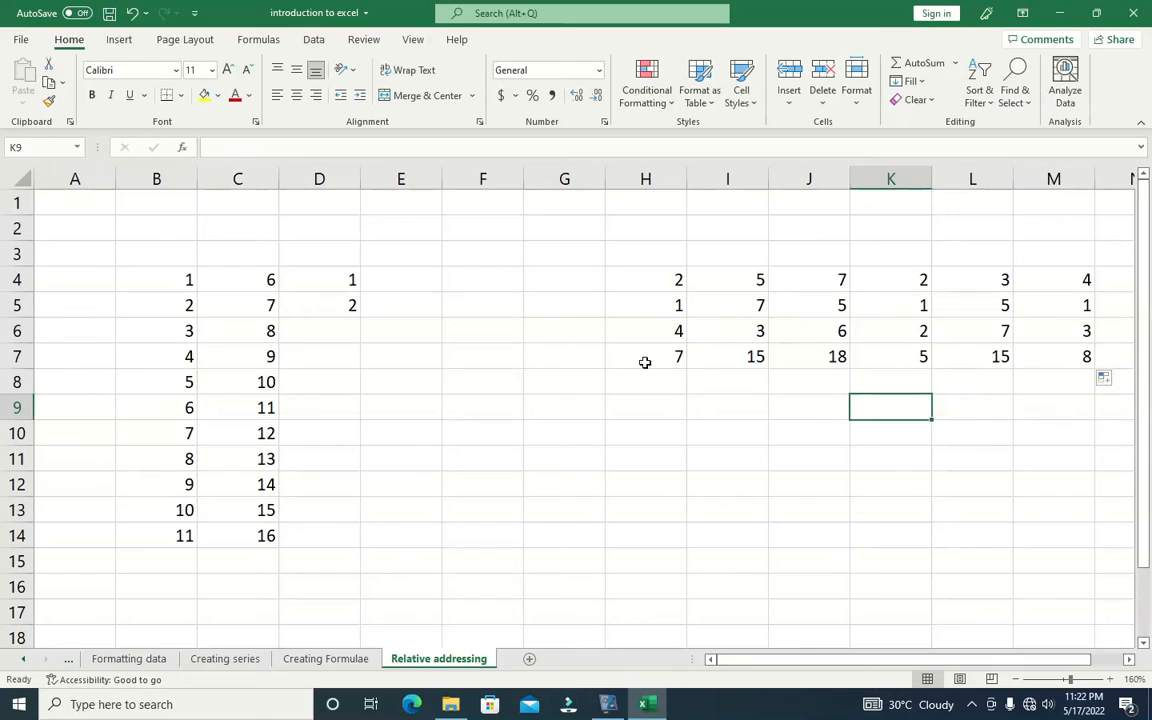
left_click(645, 362)
left_click_drag(686, 368, 1090, 360)
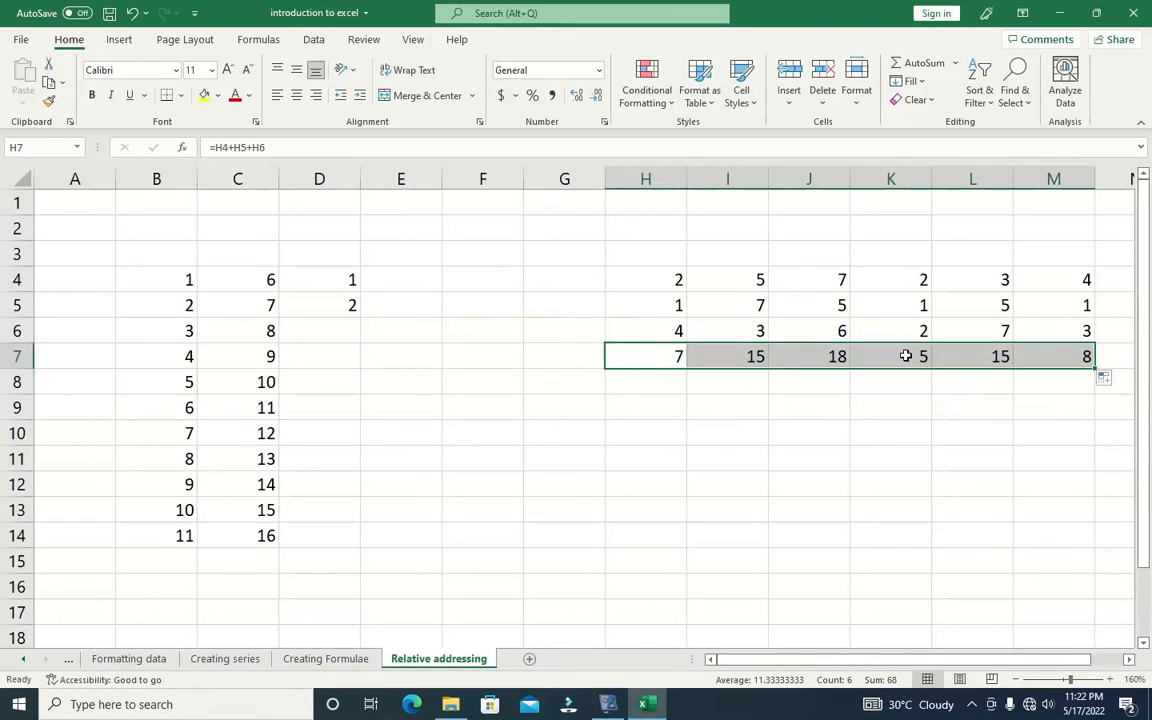
- Inspect the copied formula in I7 to see which cells it references
left_click(757, 358)
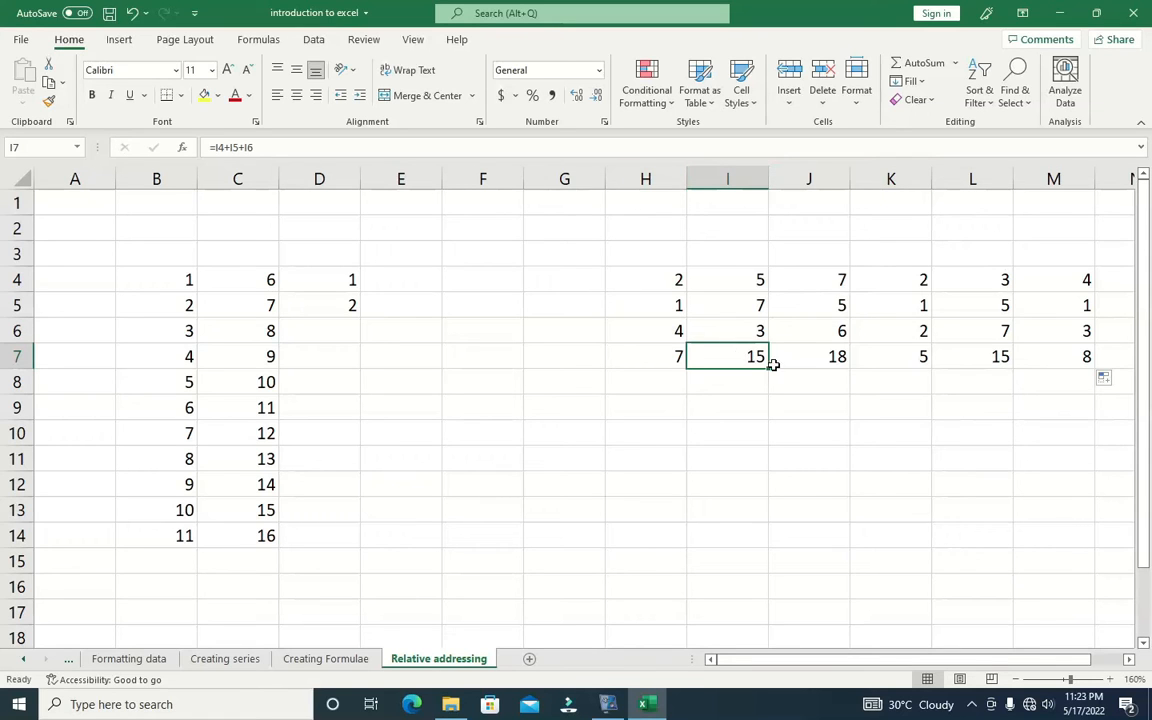
left_click(337, 147)
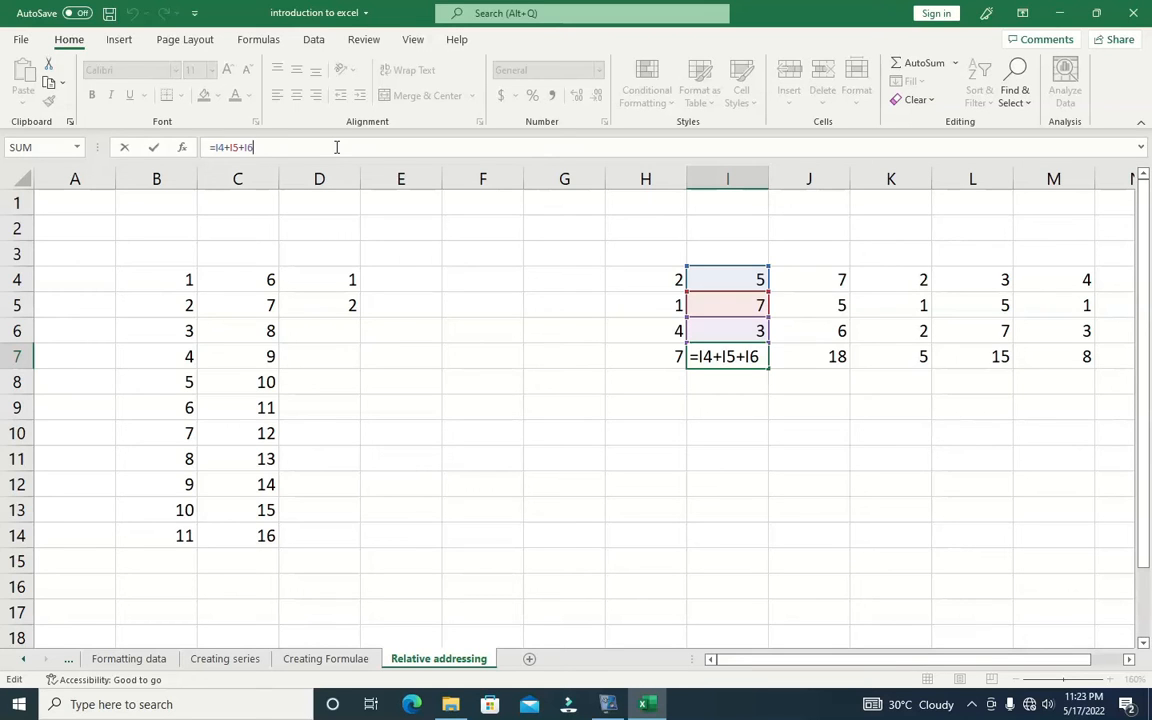
left_click(736, 413)
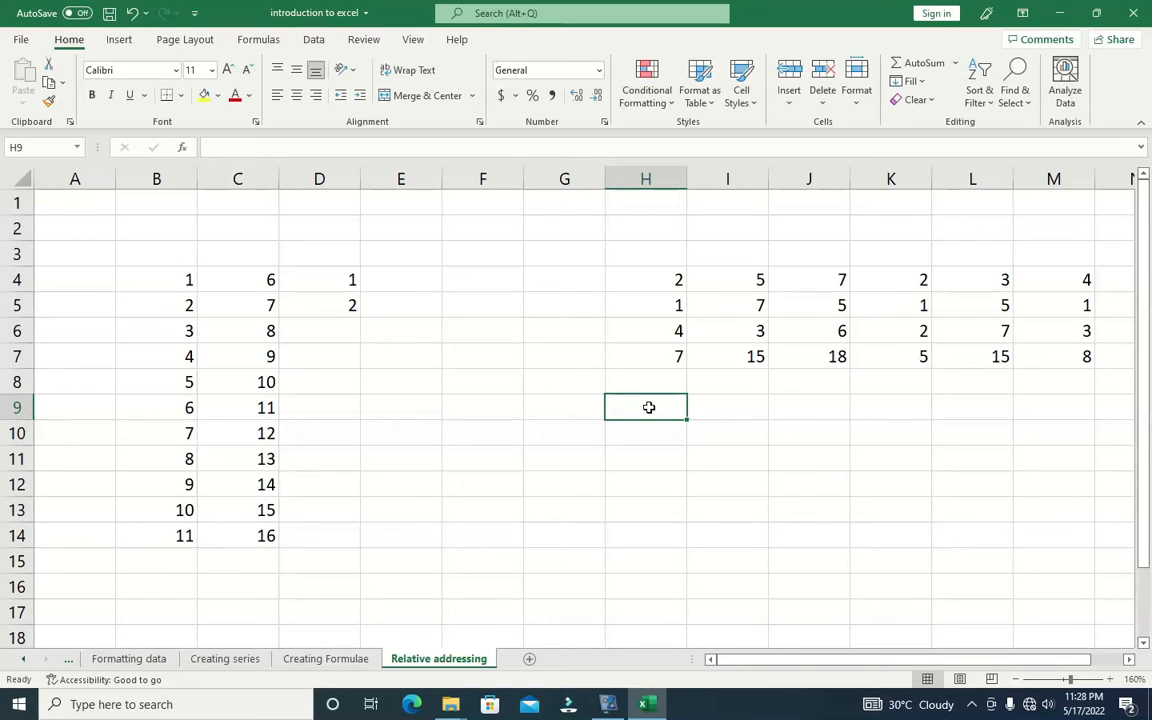
- Enter the formula =H4+H5*H6 in cell H9, combining addition and multiplication
type("=")
left_click(679, 280)
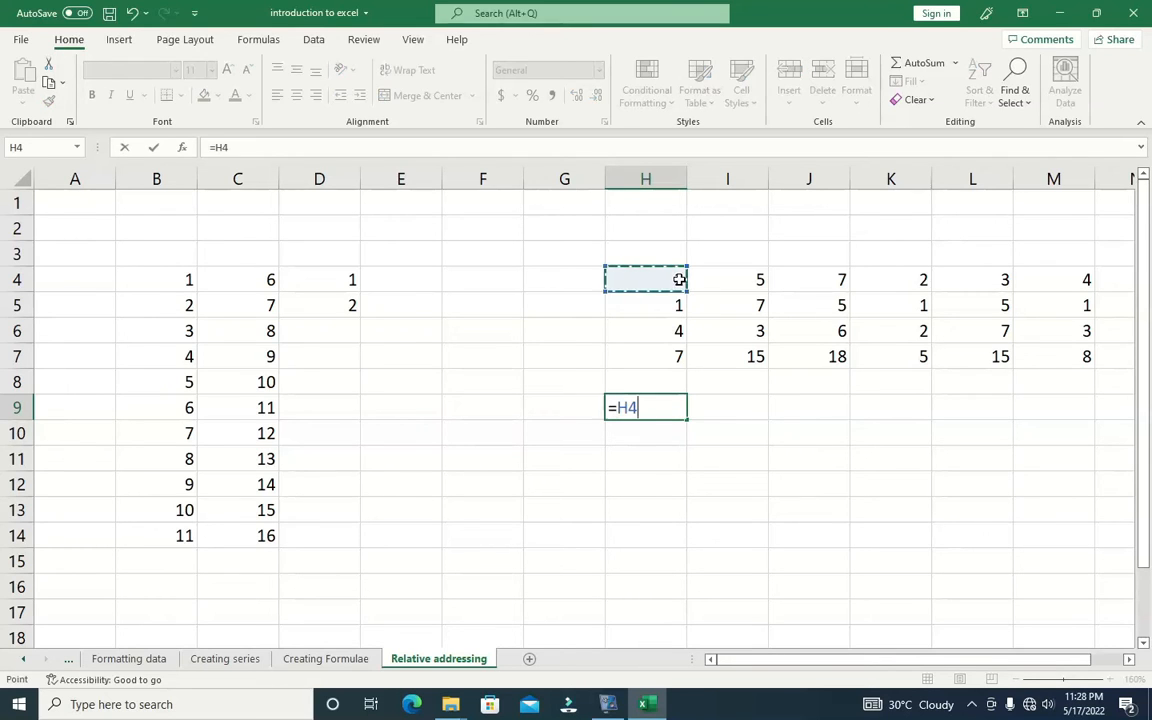
type("+")
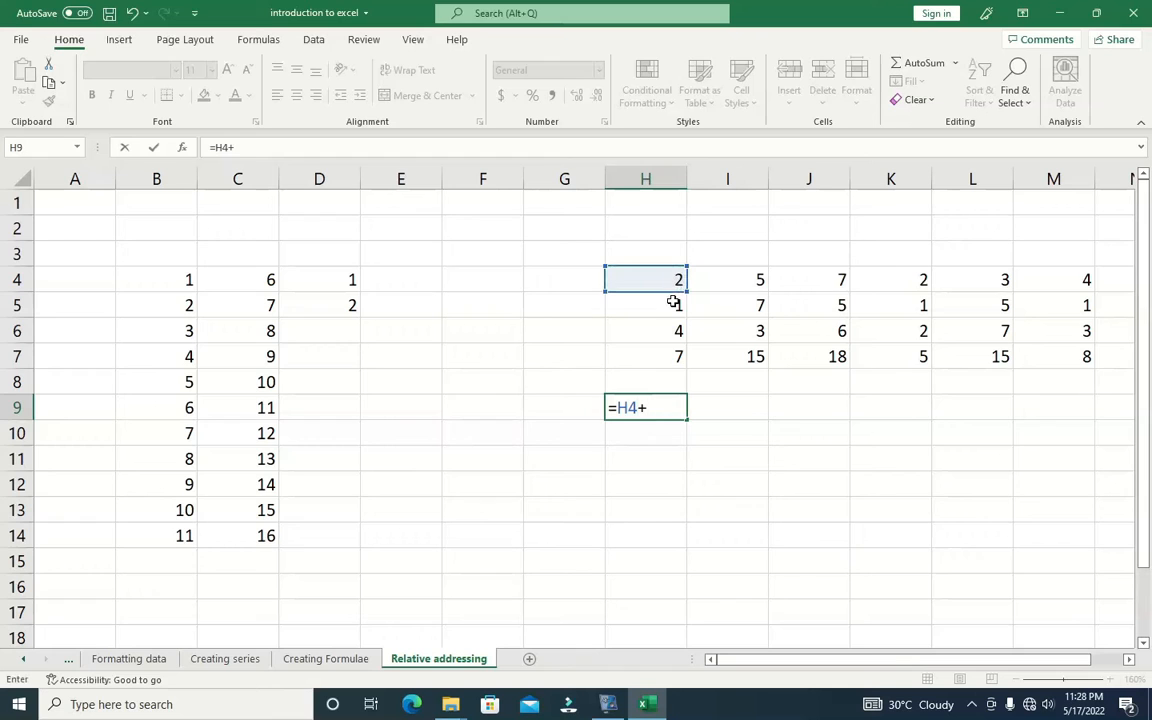
left_click(674, 303)
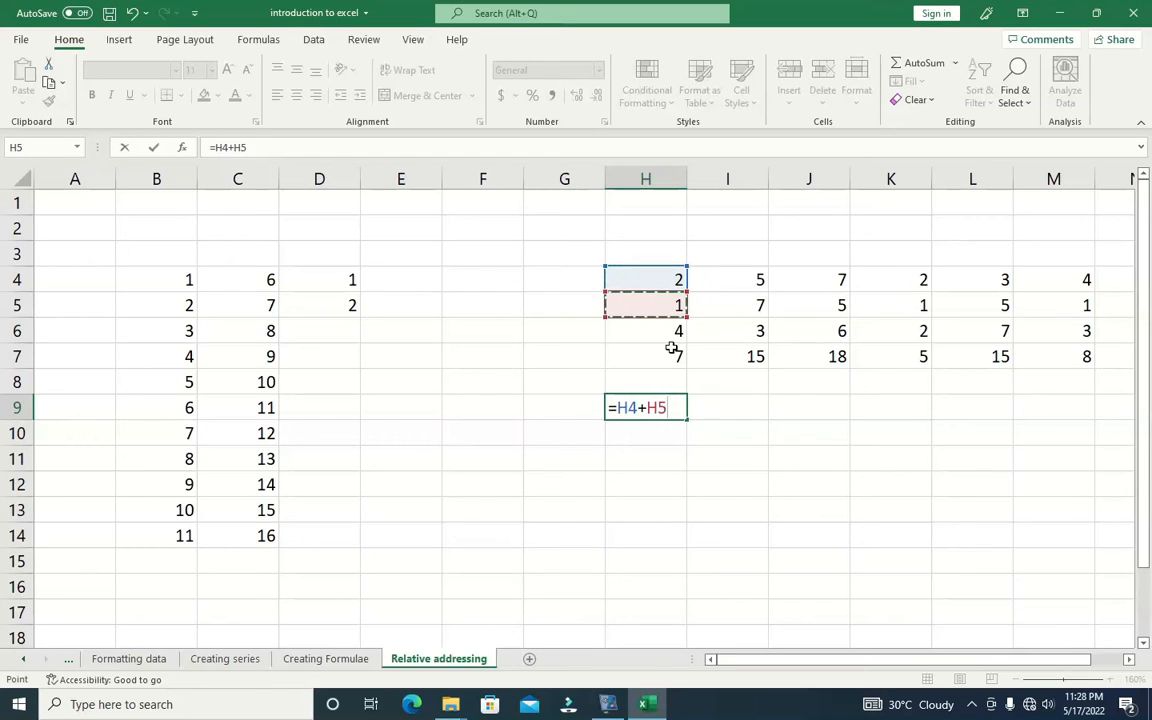
type("*")
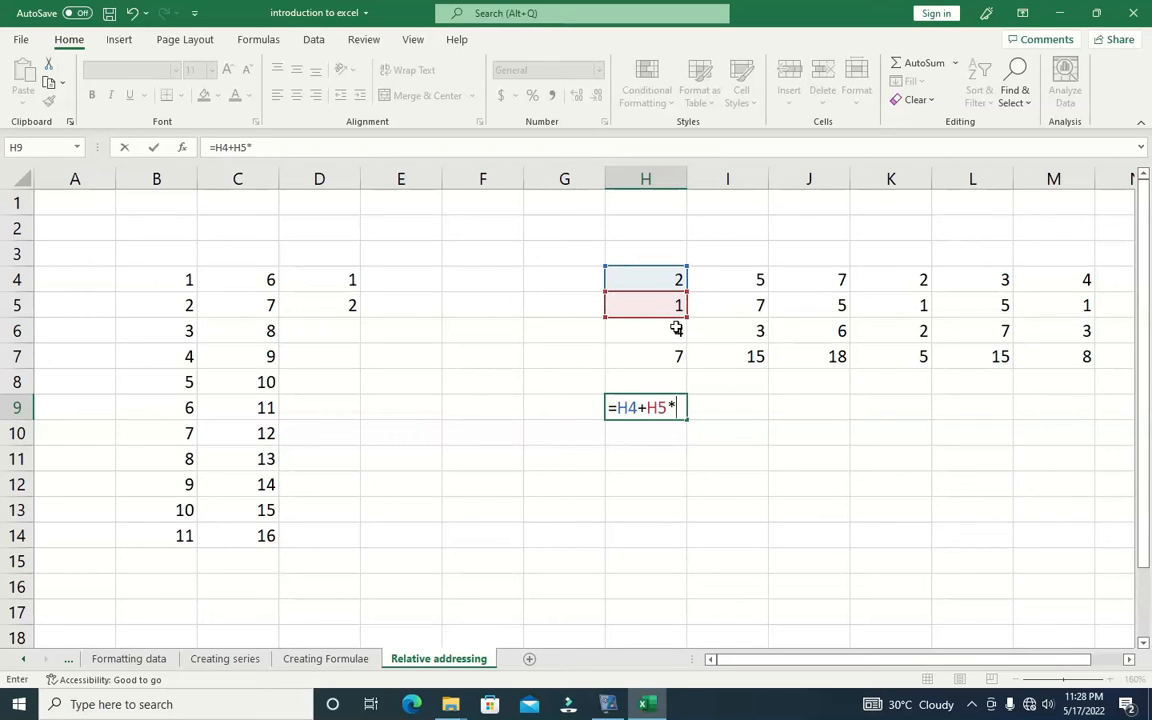
left_click(676, 333)
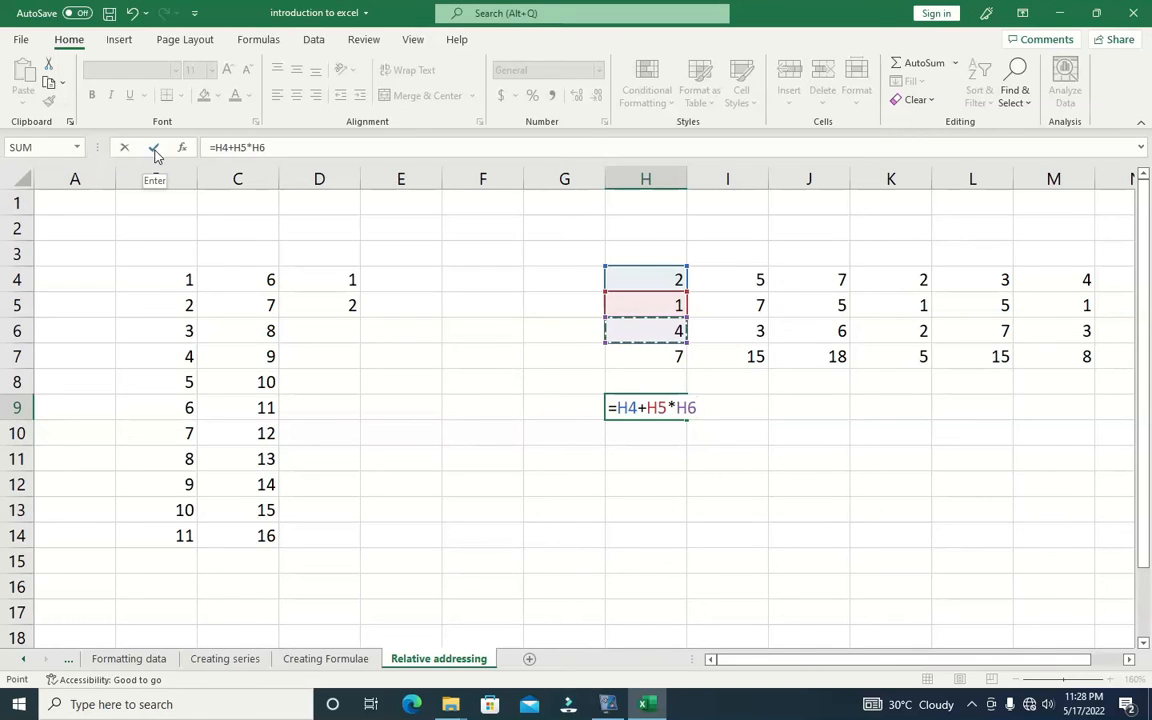
key("Return")
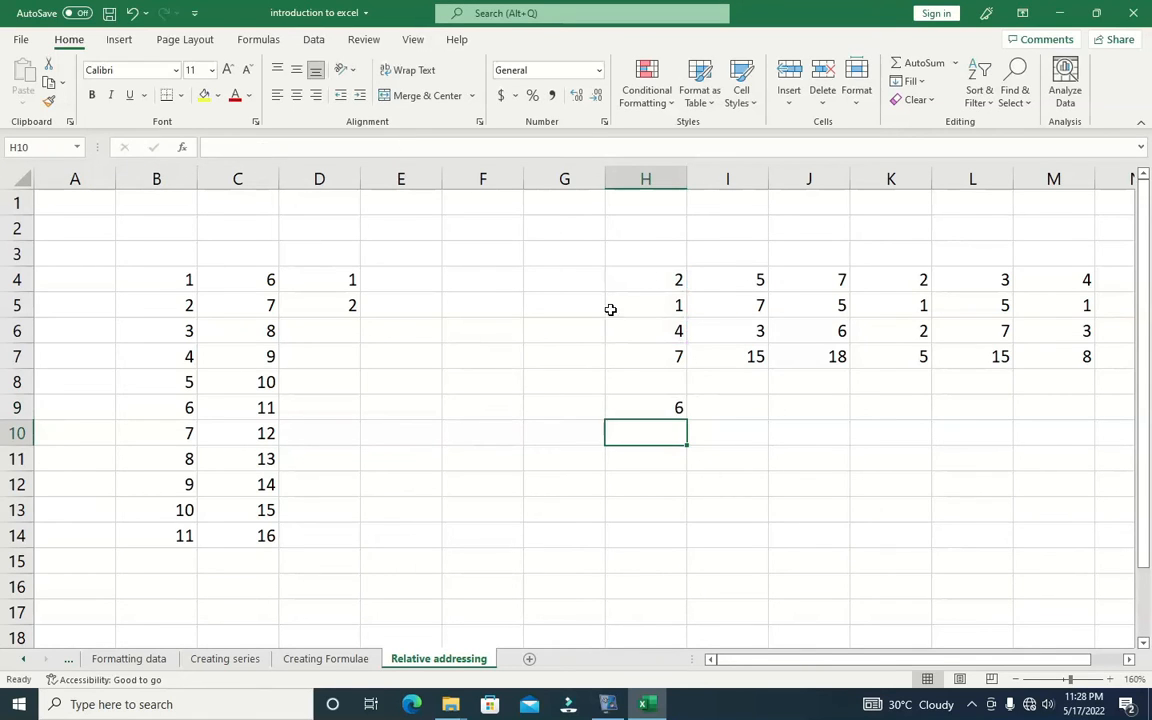
- Copy the formula in H9 across row 9 to column M
left_click(663, 412)
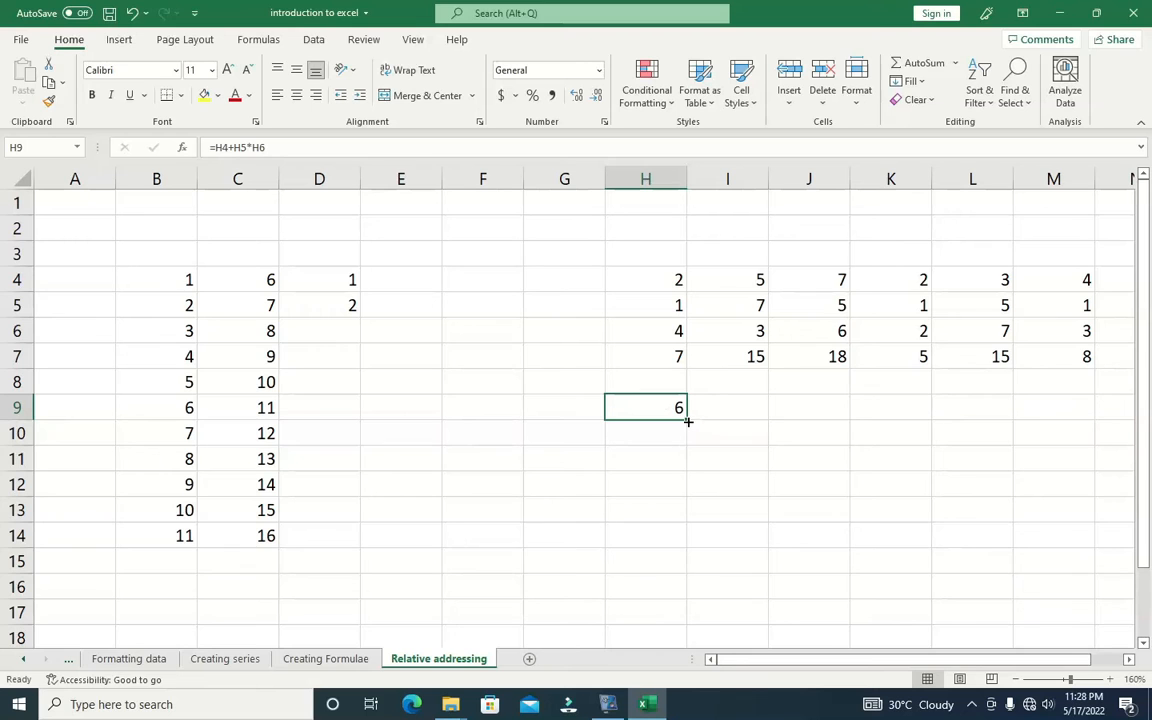
left_click_drag(688, 421, 533, 413)
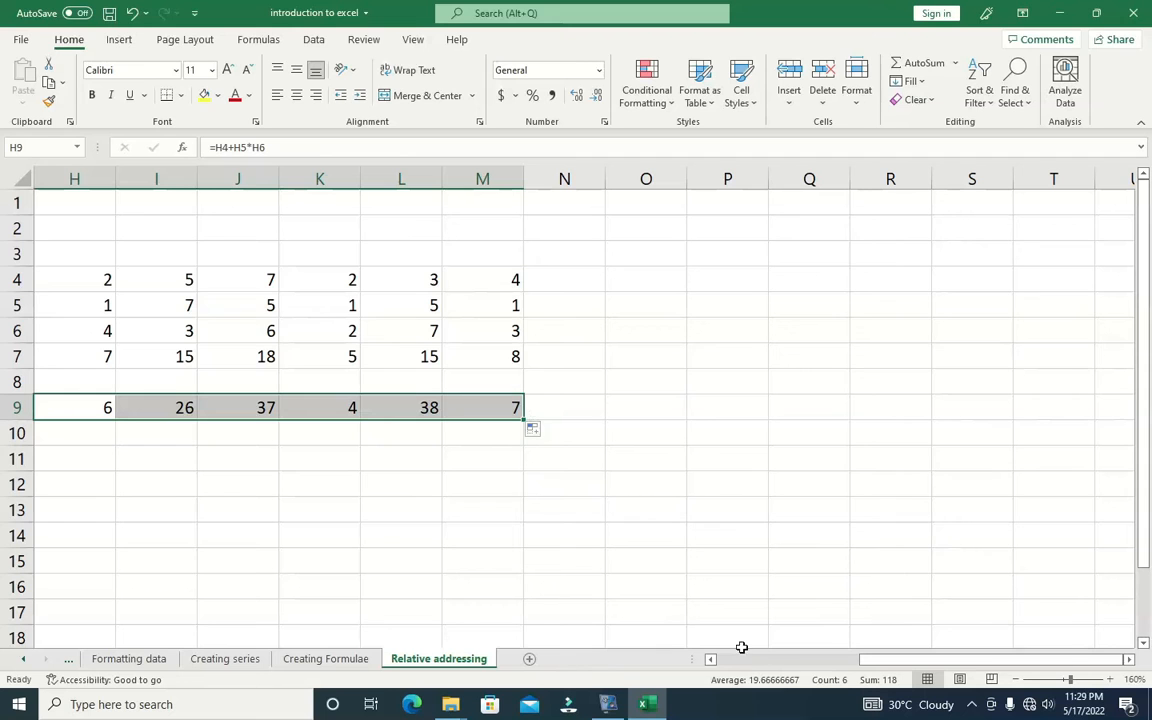
left_click(710, 660)
left_click(710, 661)
left_click(710, 661)
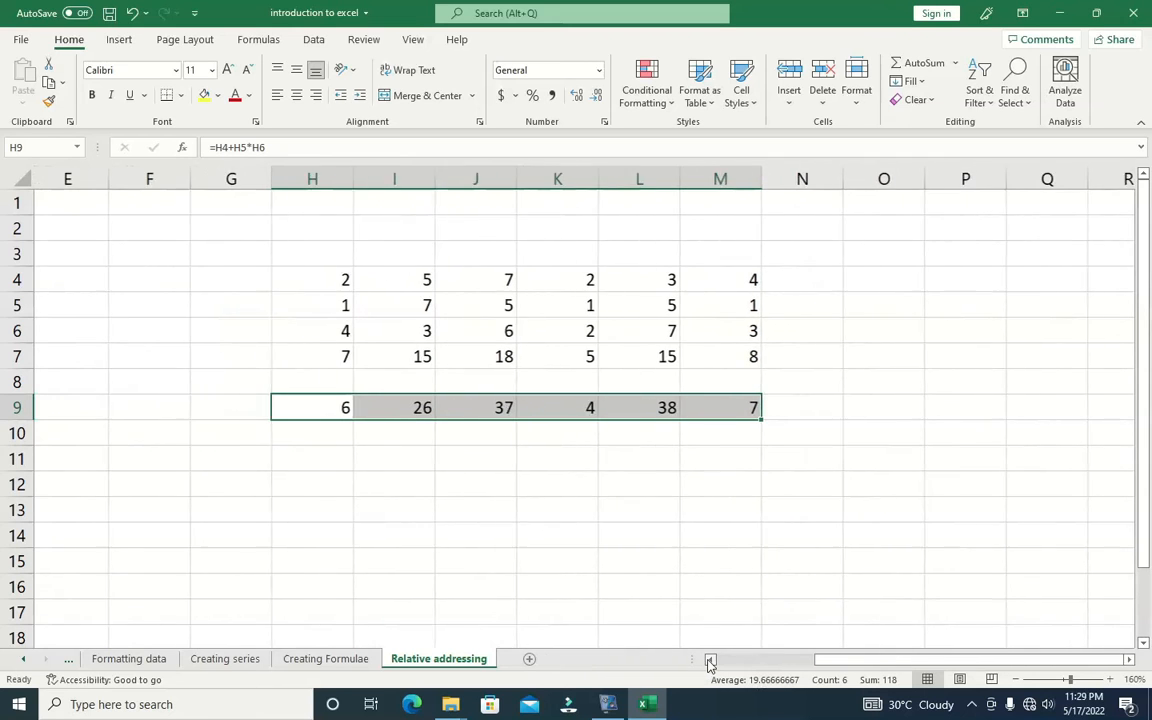
left_click(710, 661)
left_click(710, 661)
left_click(710, 661)
left_click(710, 661)
left_click_drag(874, 664, 912, 668)
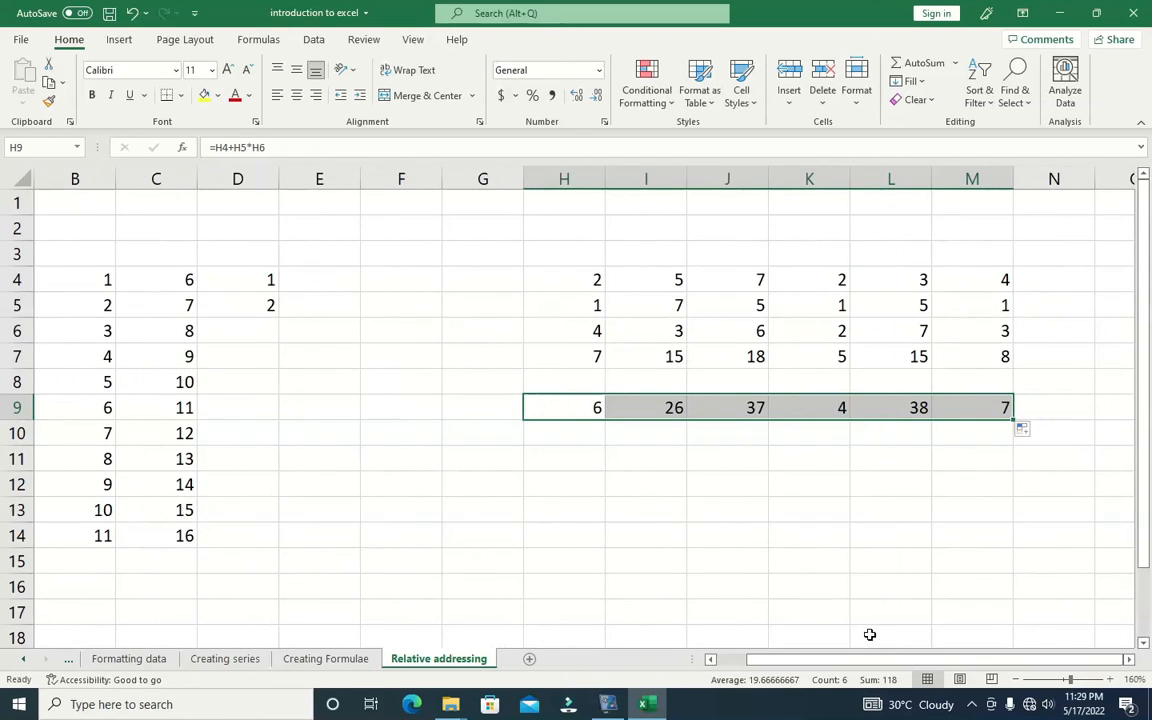
- Enter the letters B, I, D, M, A and S one per cell in J12:J17
scroll(669, 460, "down", 1)
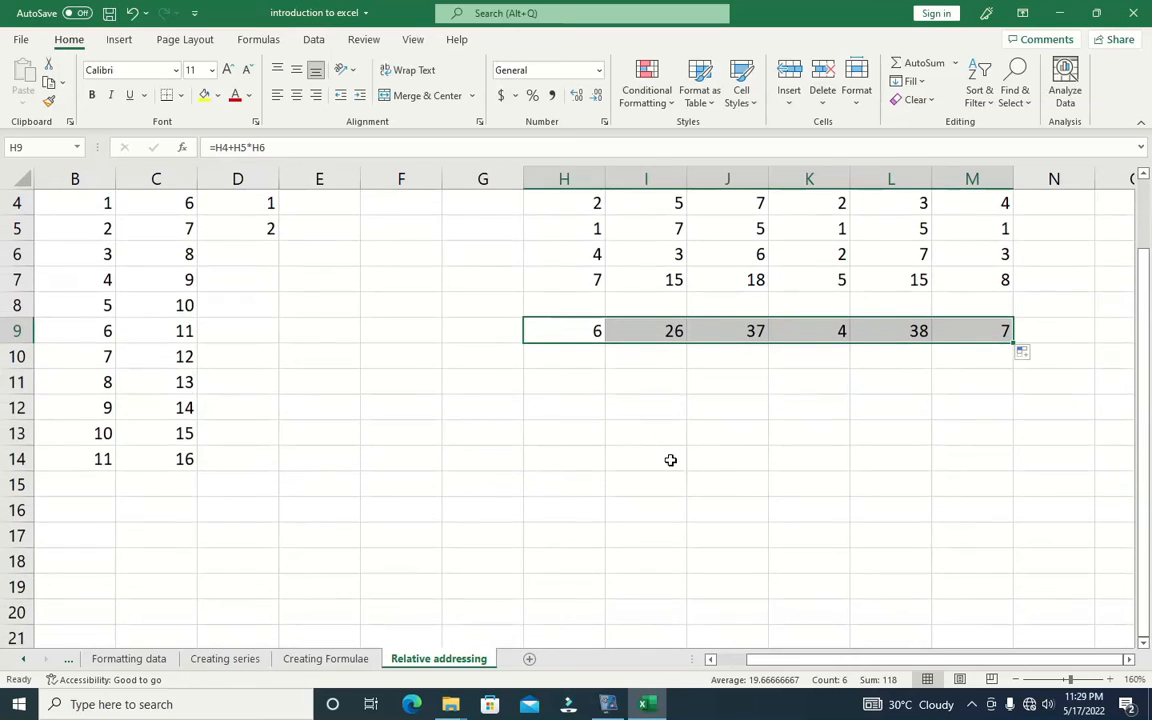
left_click(709, 421)
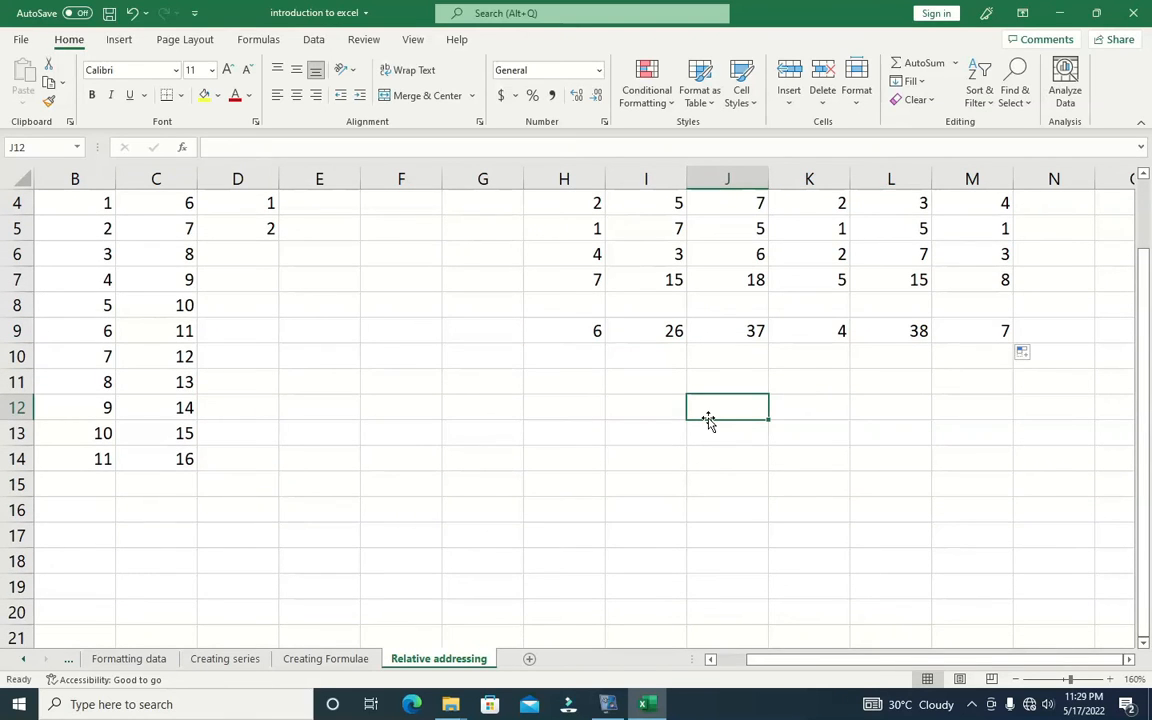
type("Bi")
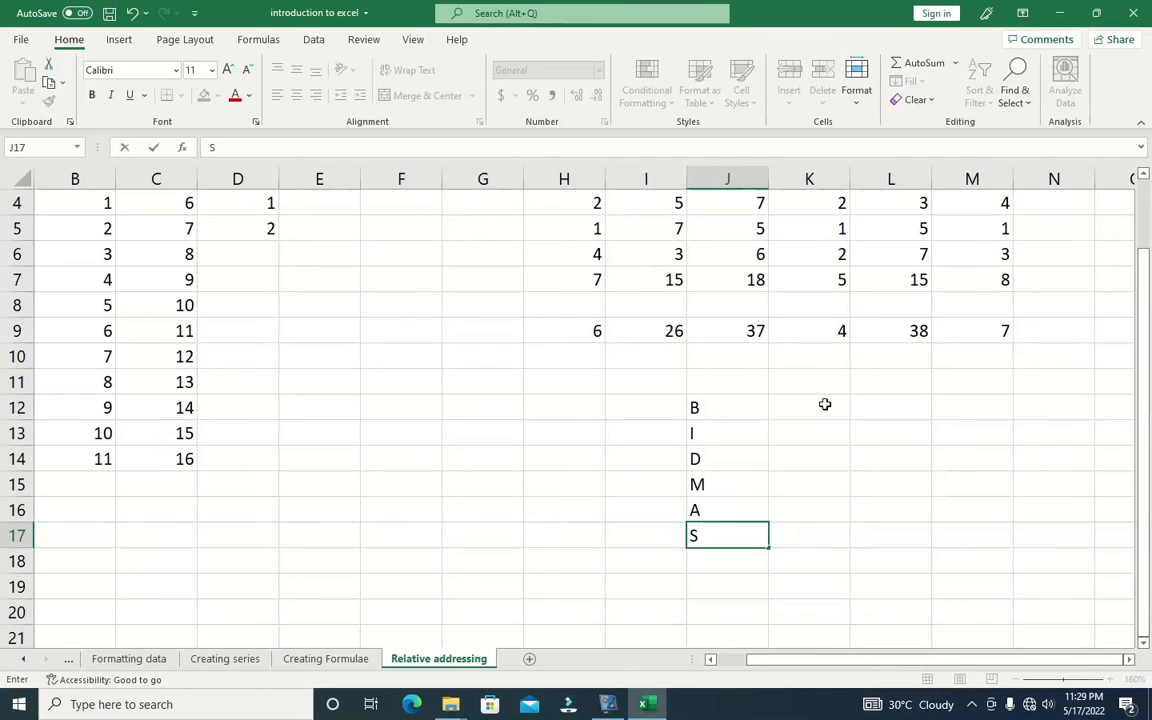
- Label the letters B, I and D in cells K12:K14 with Bracket, Indecies and Division
left_click(818, 408)
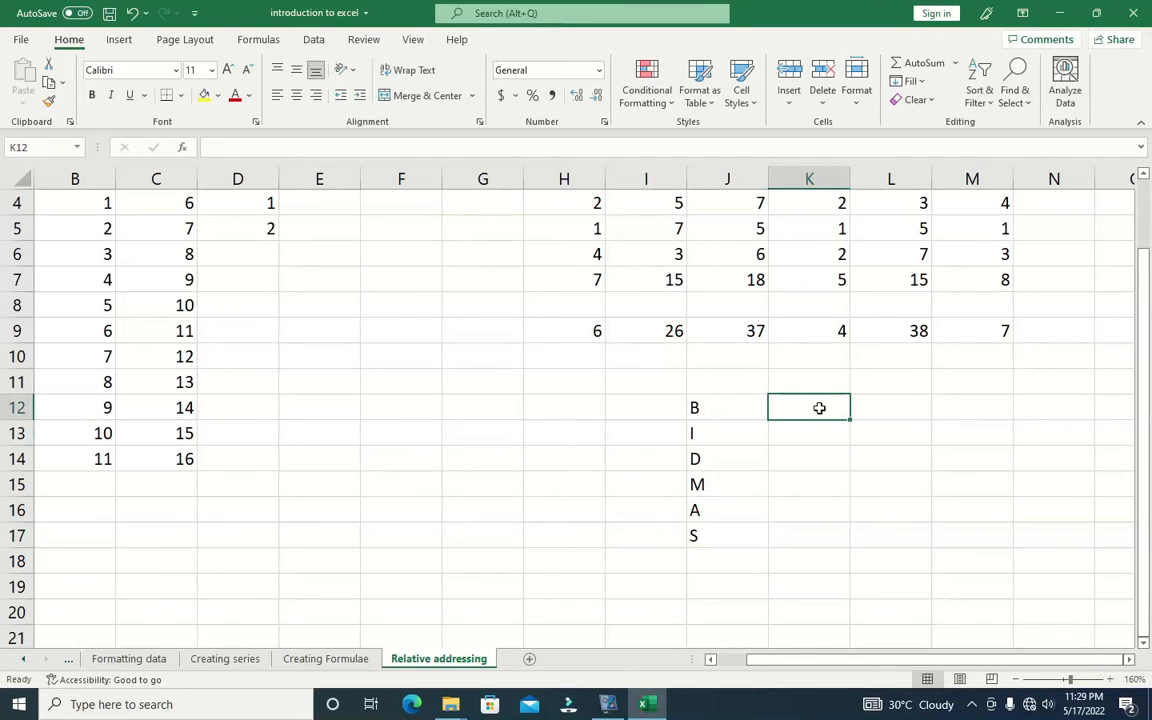
type("Bracket")
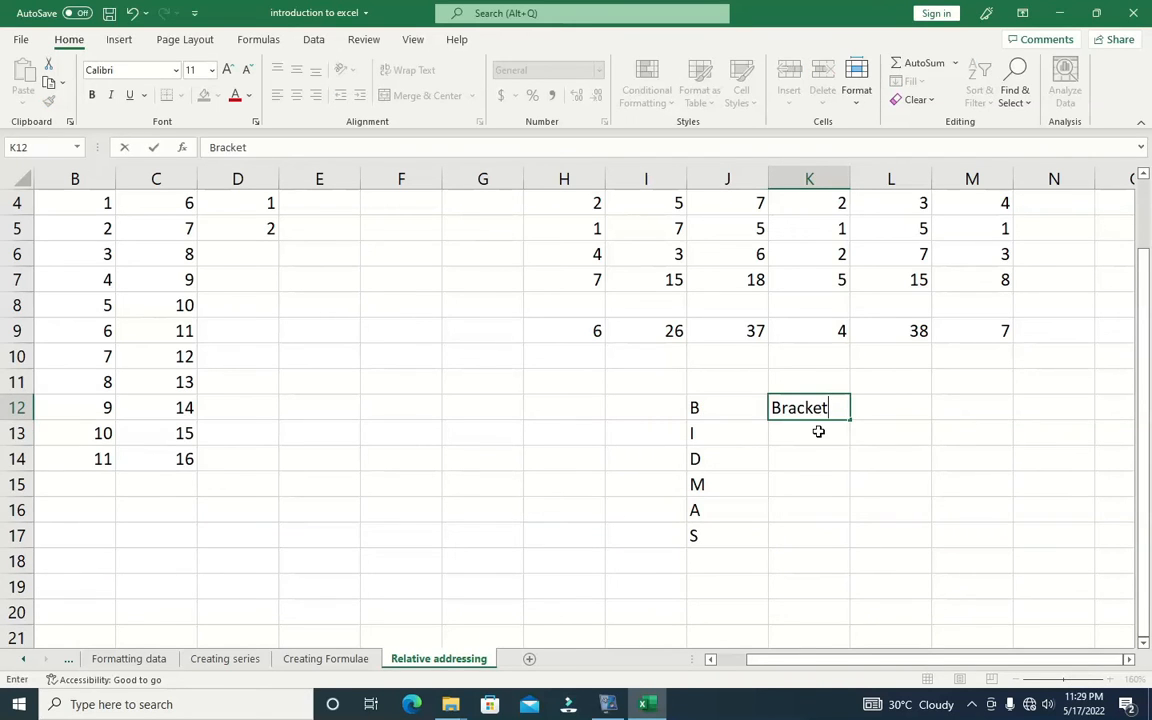
left_click(818, 430)
type("Indecies")
left_click(825, 456)
type("D")
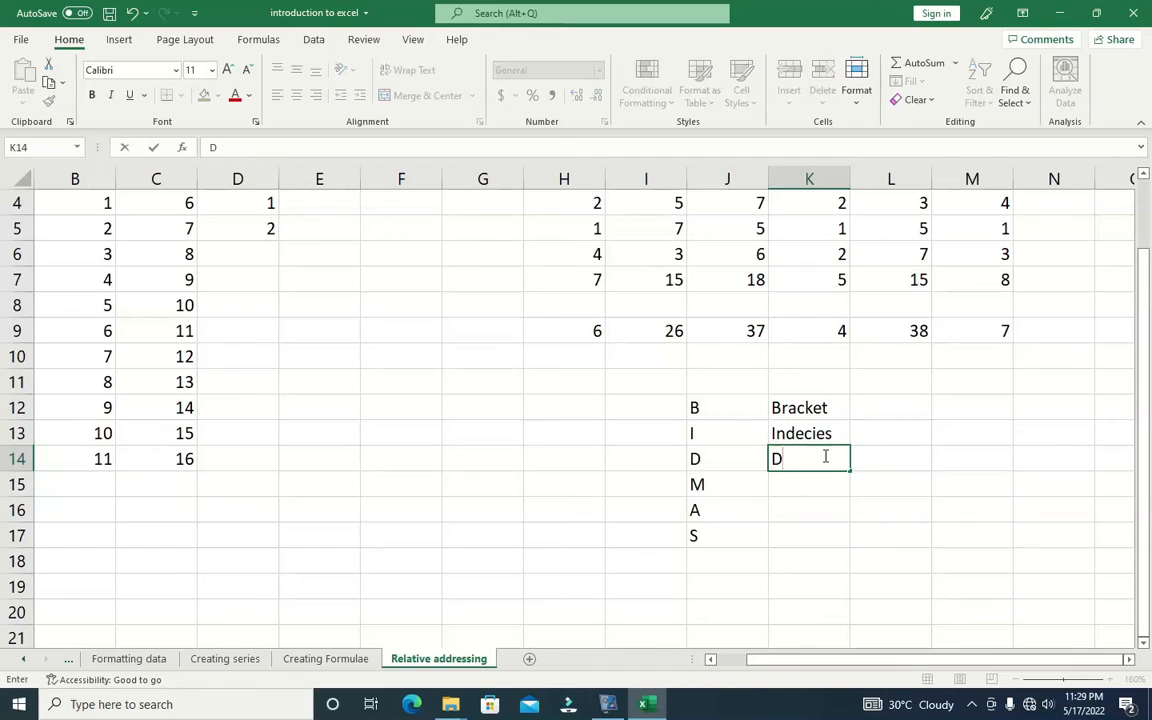
type("ivision")
- Label the letters M, A and S in cells K15:K17 with multiplication, Addition and Subtruction
left_click(805, 484)
type("multiplication")
left_click(808, 509)
type("Addition")
left_click(804, 537)
type("Subtruc")
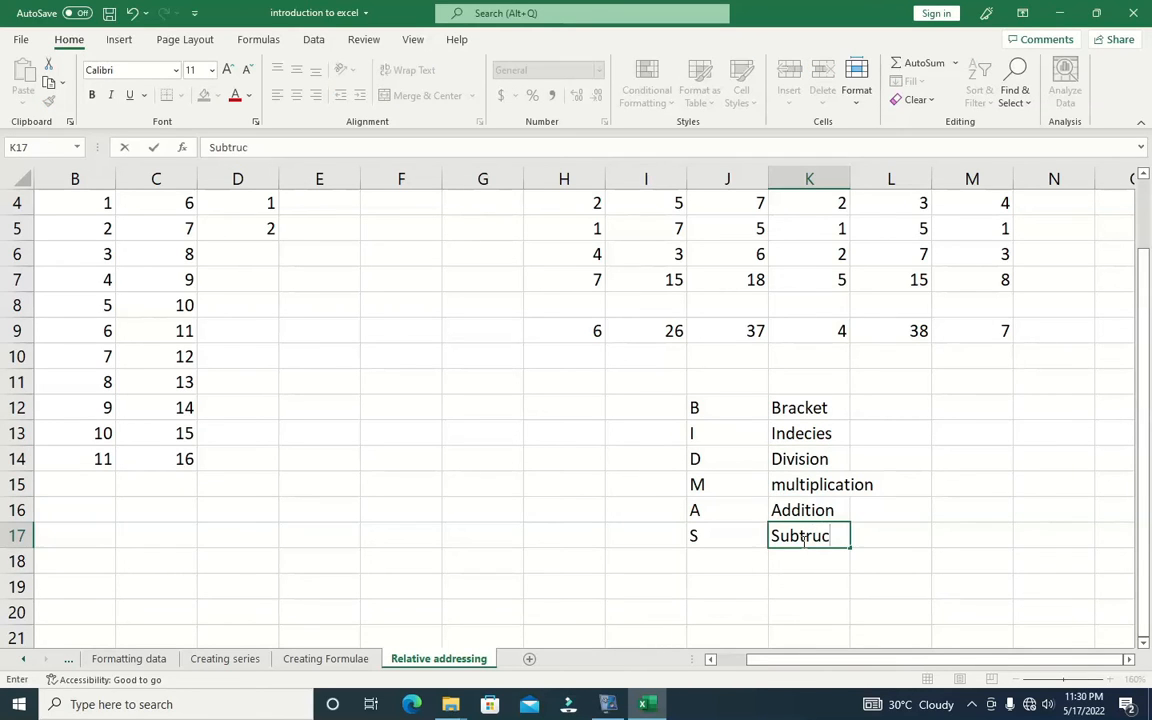
type("tion")
left_click(748, 578)
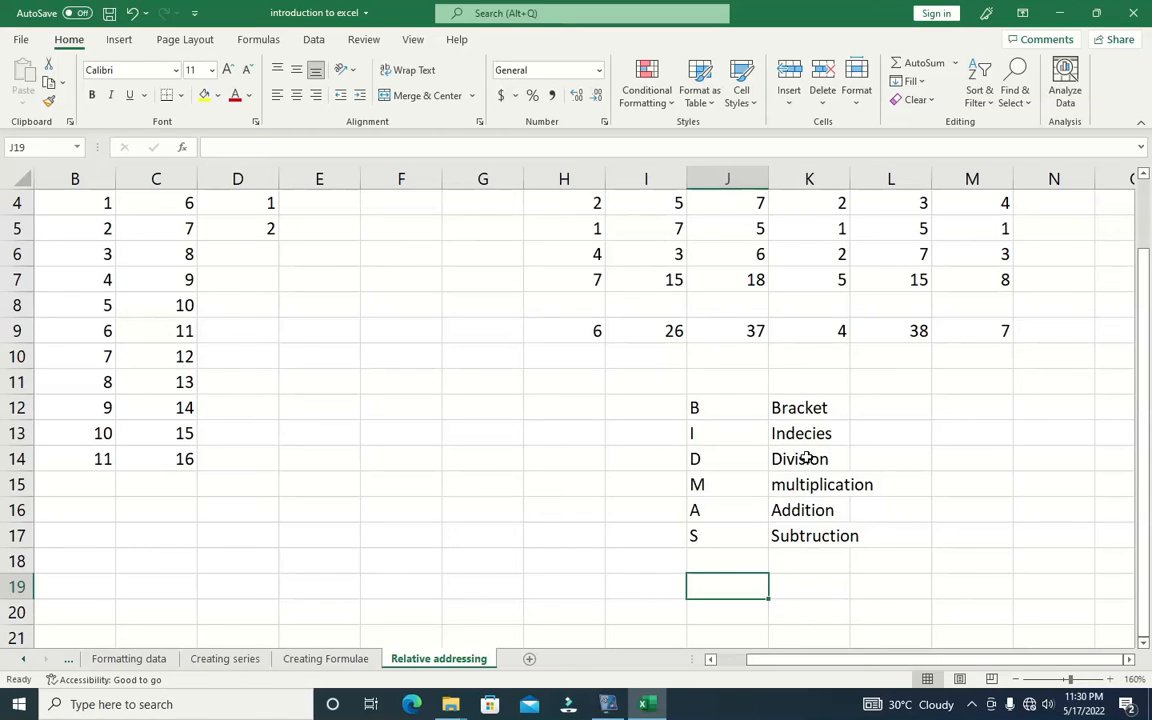
- Widen column K to fit its longest label and make column J slightly wider
left_click(694, 484)
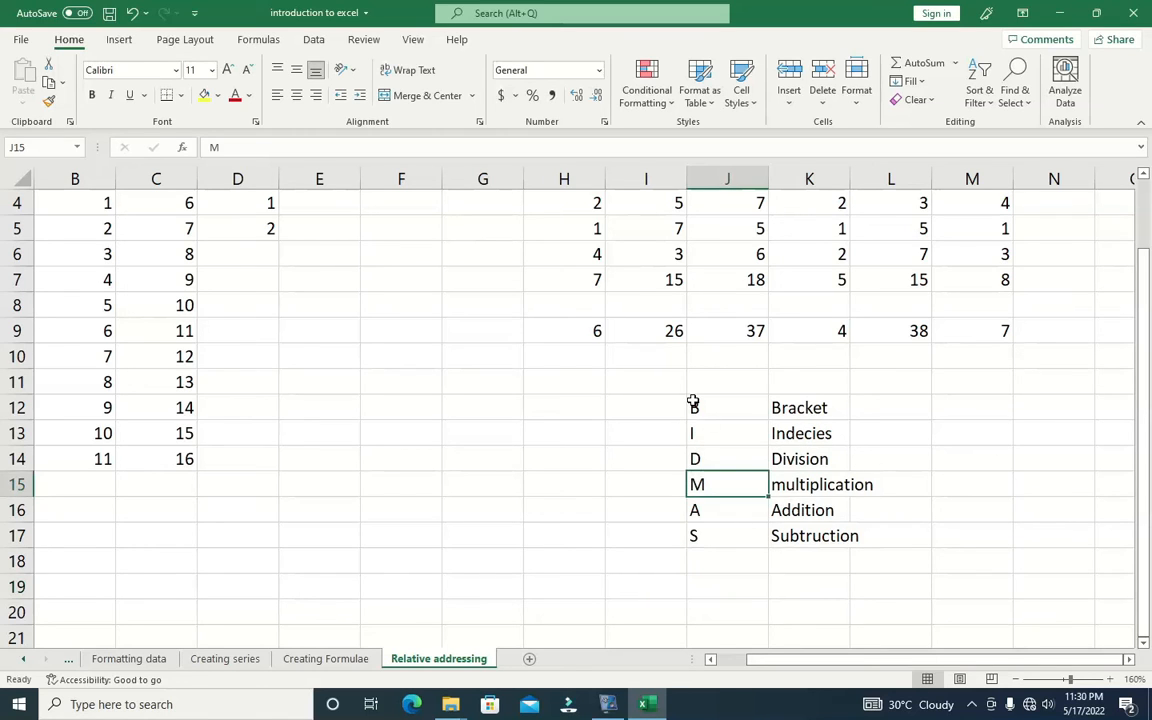
left_click(752, 423)
left_click_drag(748, 414, 830, 536)
left_click_drag(850, 178, 875, 177)
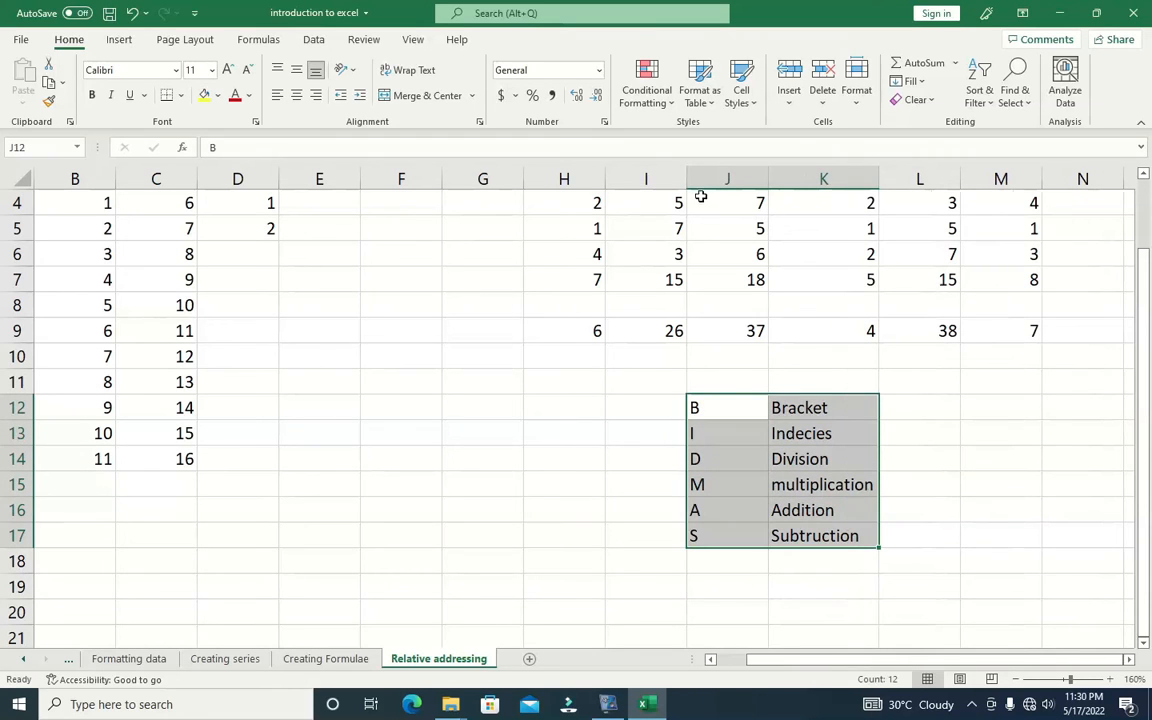
left_click_drag(767, 179, 780, 180)
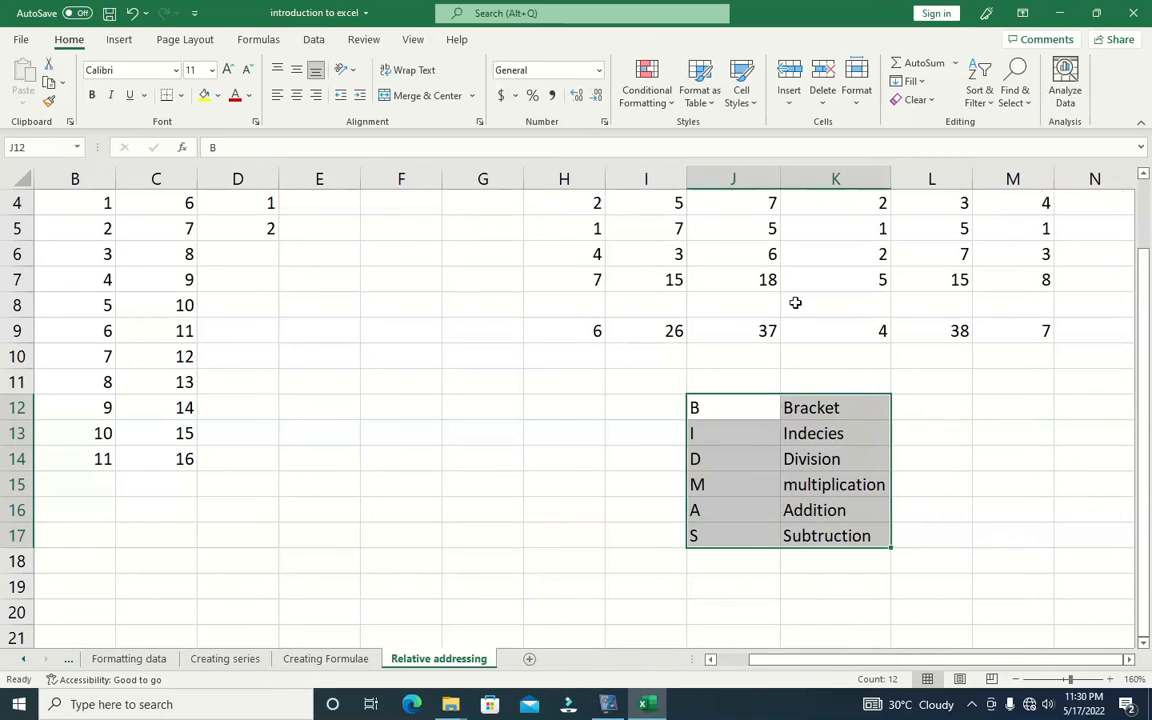
scroll(850, 368, "up", 1)
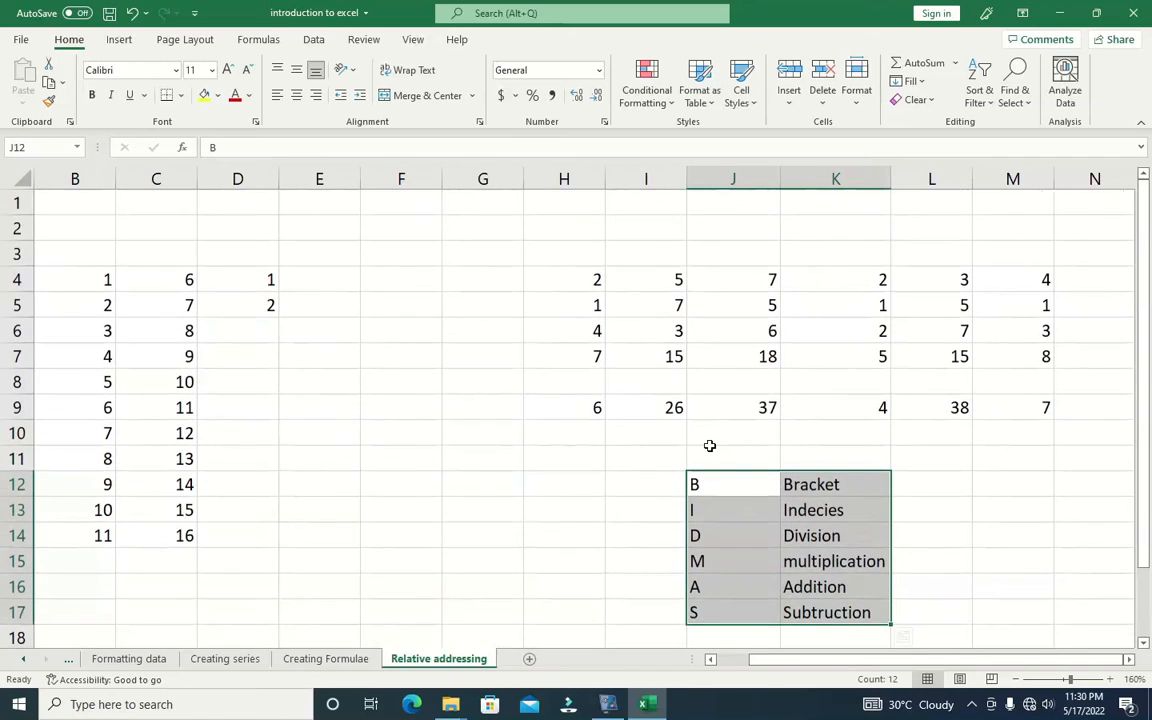
- Examine the formula in H9 against its input values in H4:H6 and the order of operations in the BIDMAS table
left_click(576, 410)
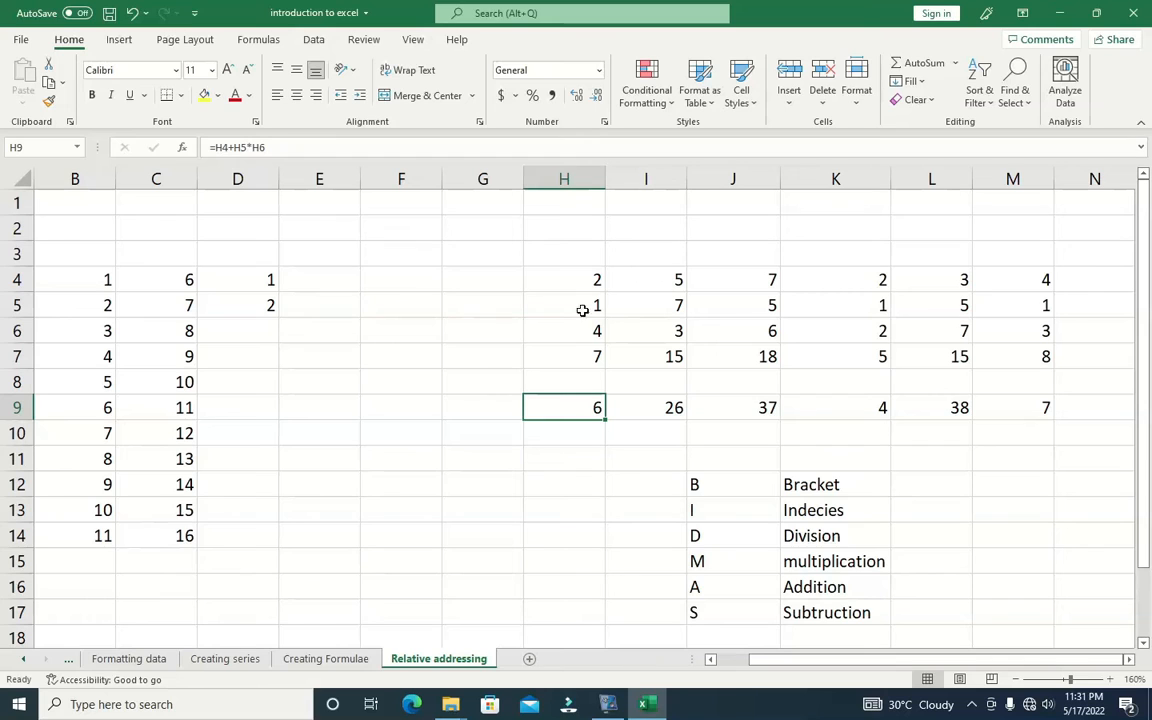
left_click(522, 150)
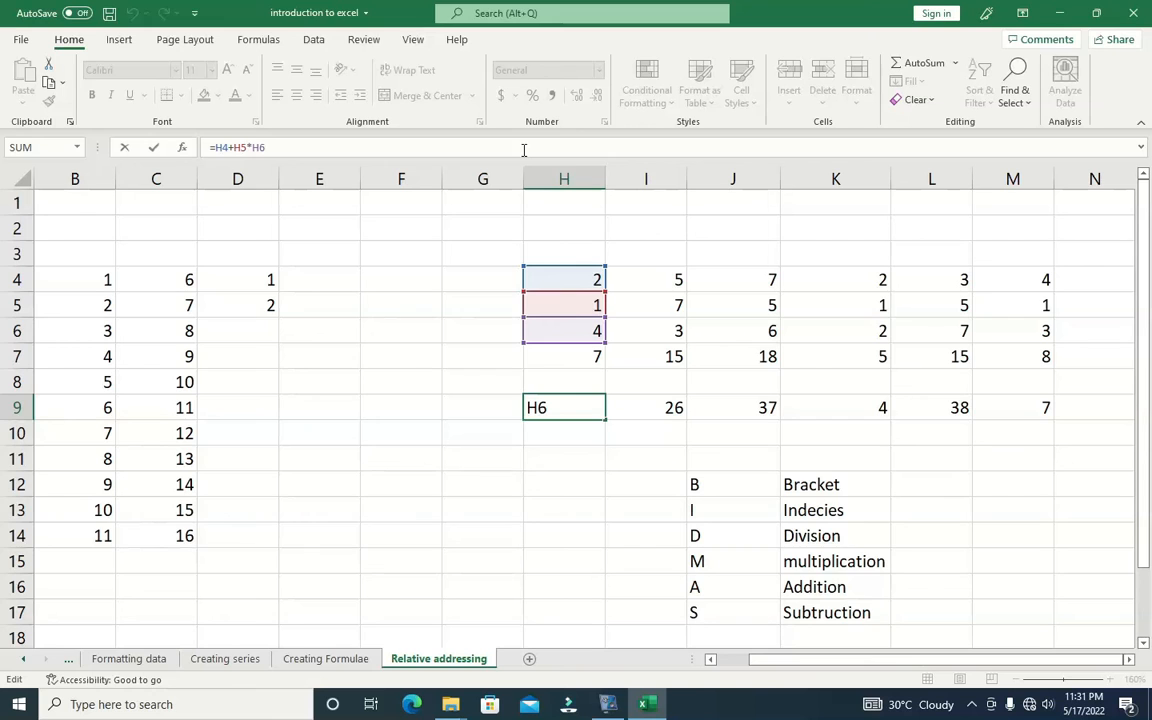
left_click_drag(838, 540, 851, 614)
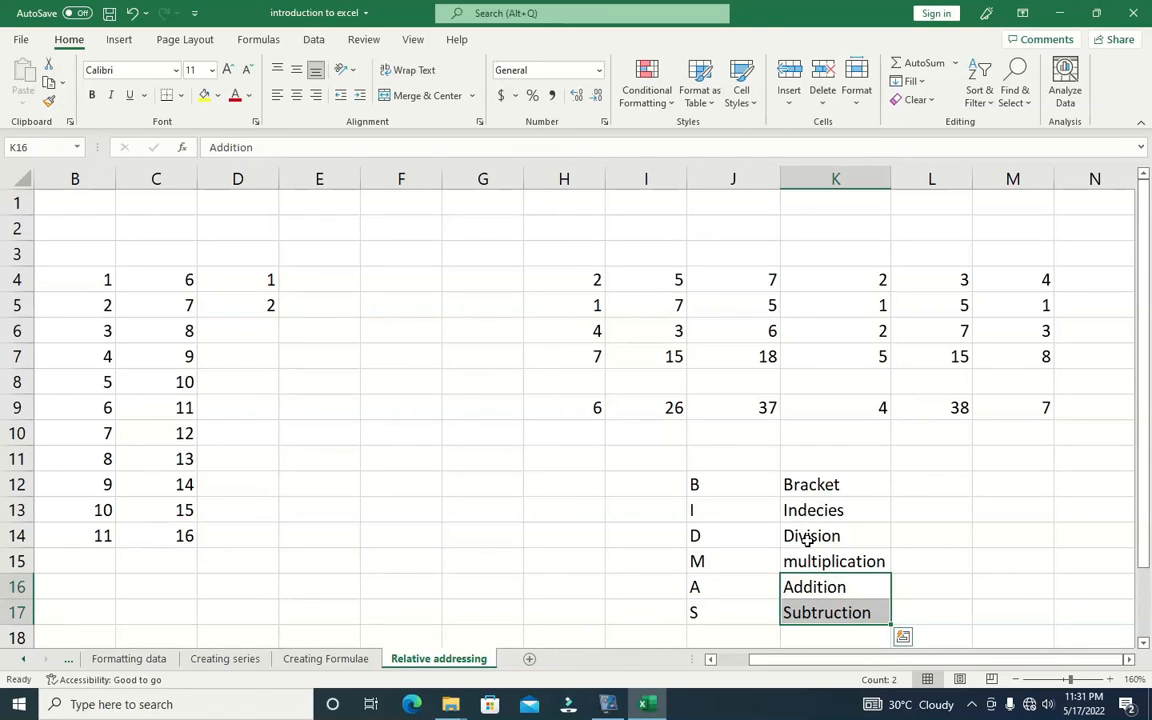
left_click_drag(808, 538, 798, 614)
left_click_drag(812, 540, 824, 553)
left_click(585, 407)
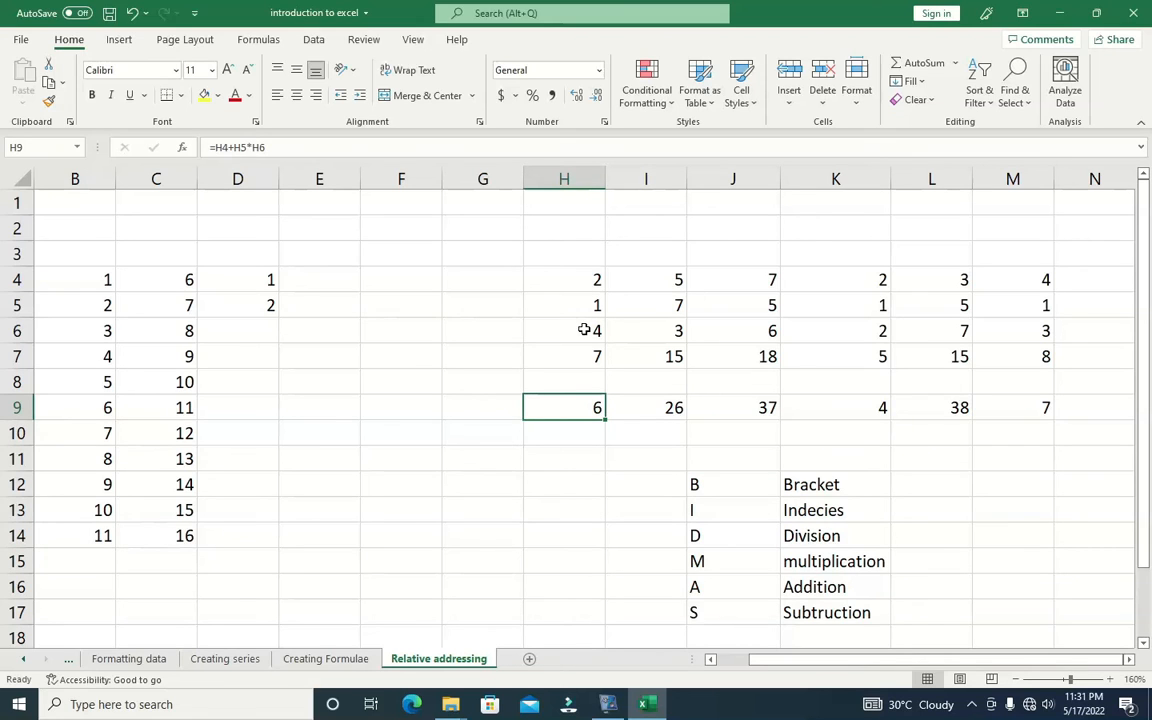
left_click(584, 333)
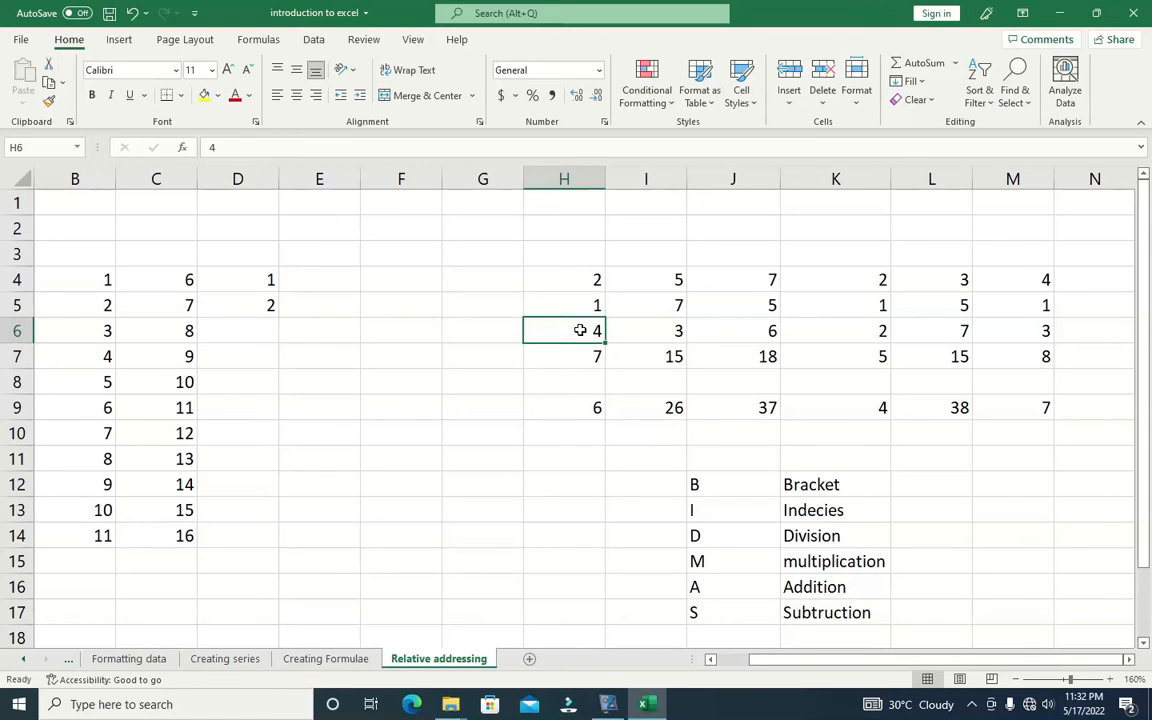
double_click(576, 307)
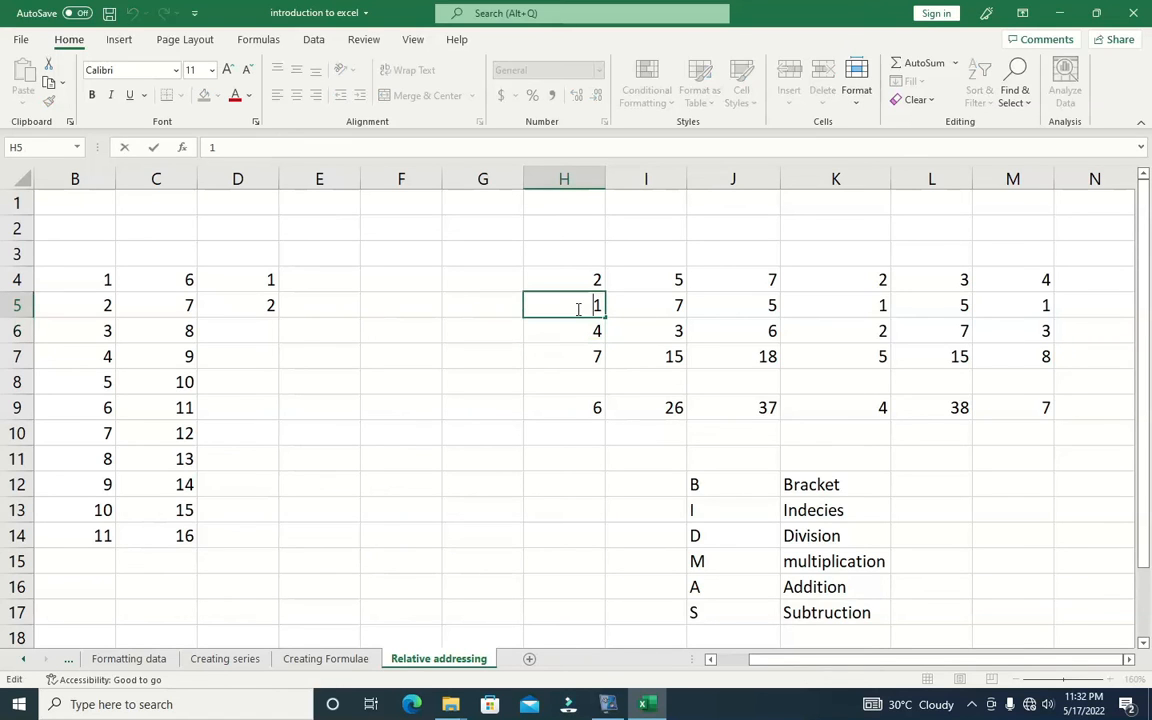
left_click_drag(576, 335, 571, 287)
- Bracket the addition in H9 so the formula reads =(H4+H5)*H6, and copy it across the row to M9
left_click(568, 408)
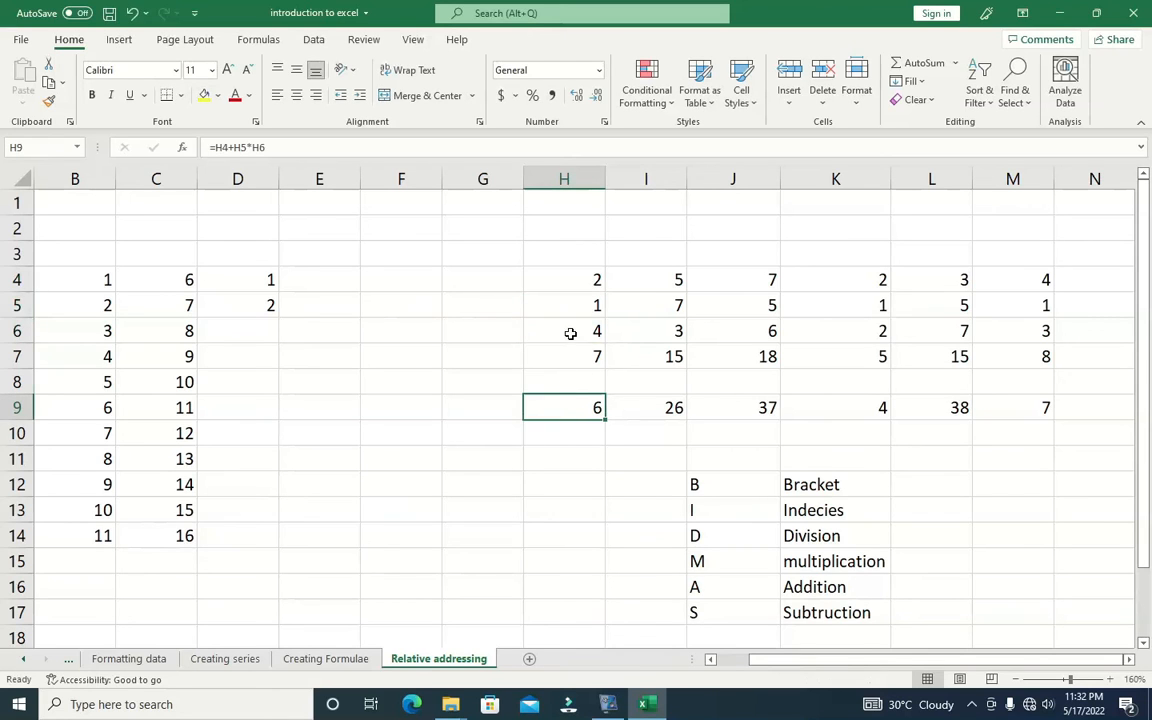
left_click(451, 150)
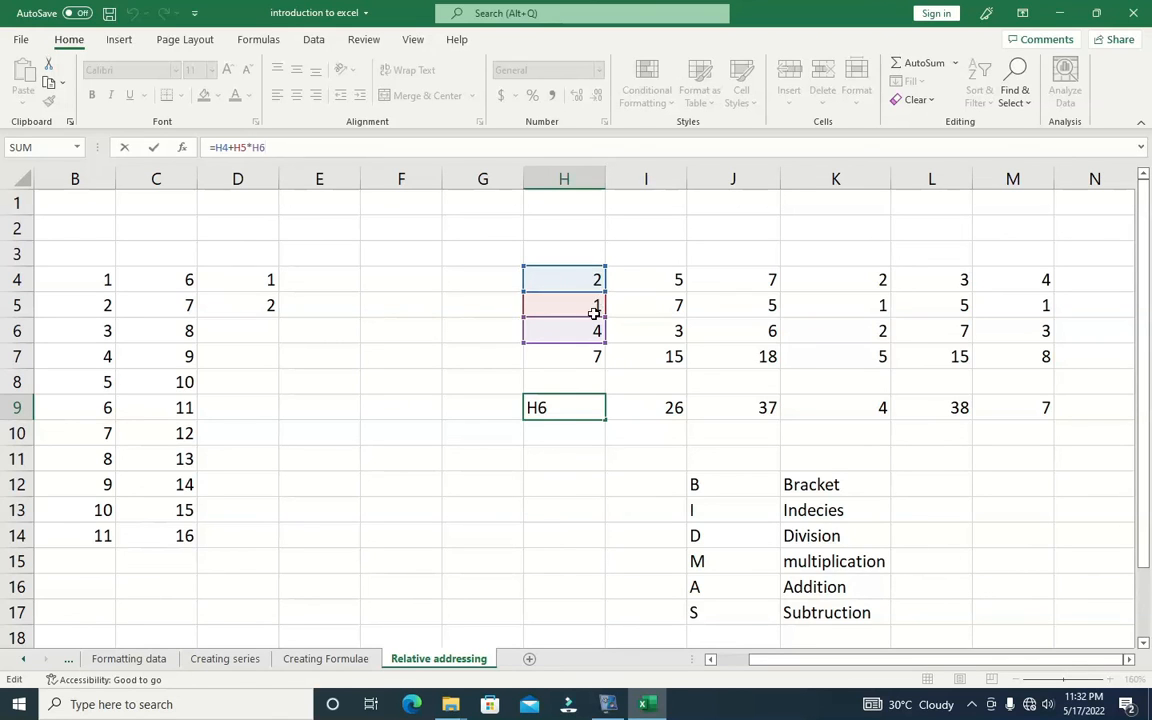
left_click(254, 148)
key("Left")
key("Left")
key("Left")
key("Left")
key("Left")
key("Left")
key("Left")
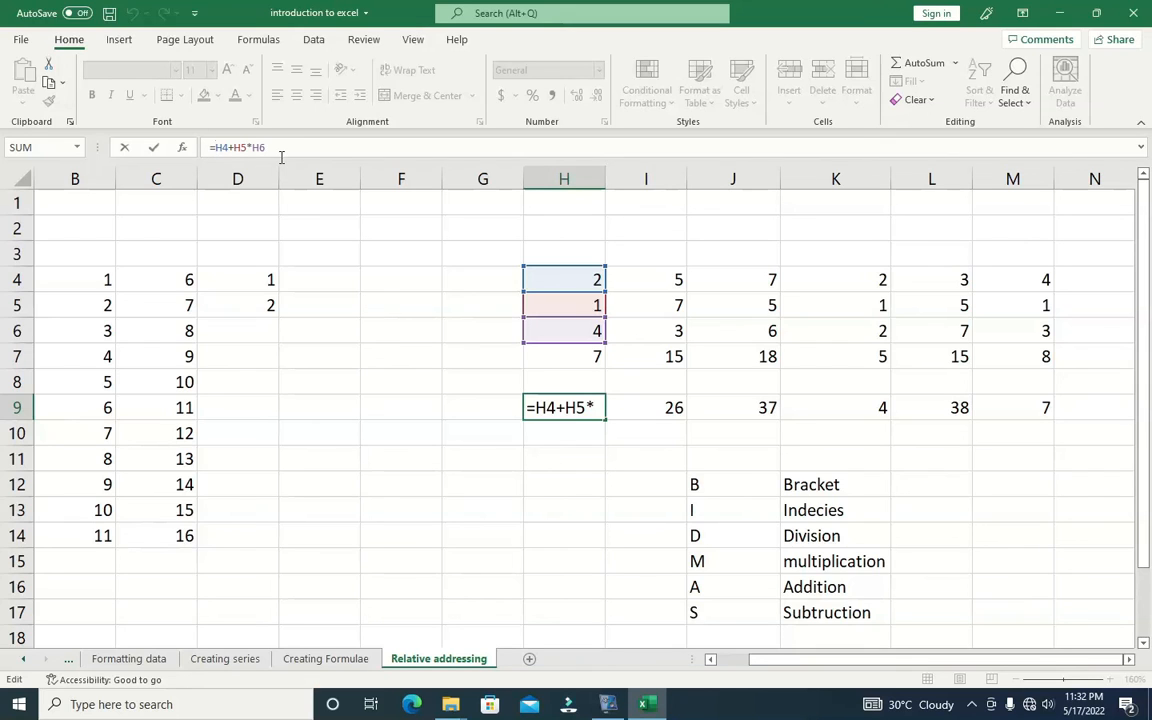
type("(")
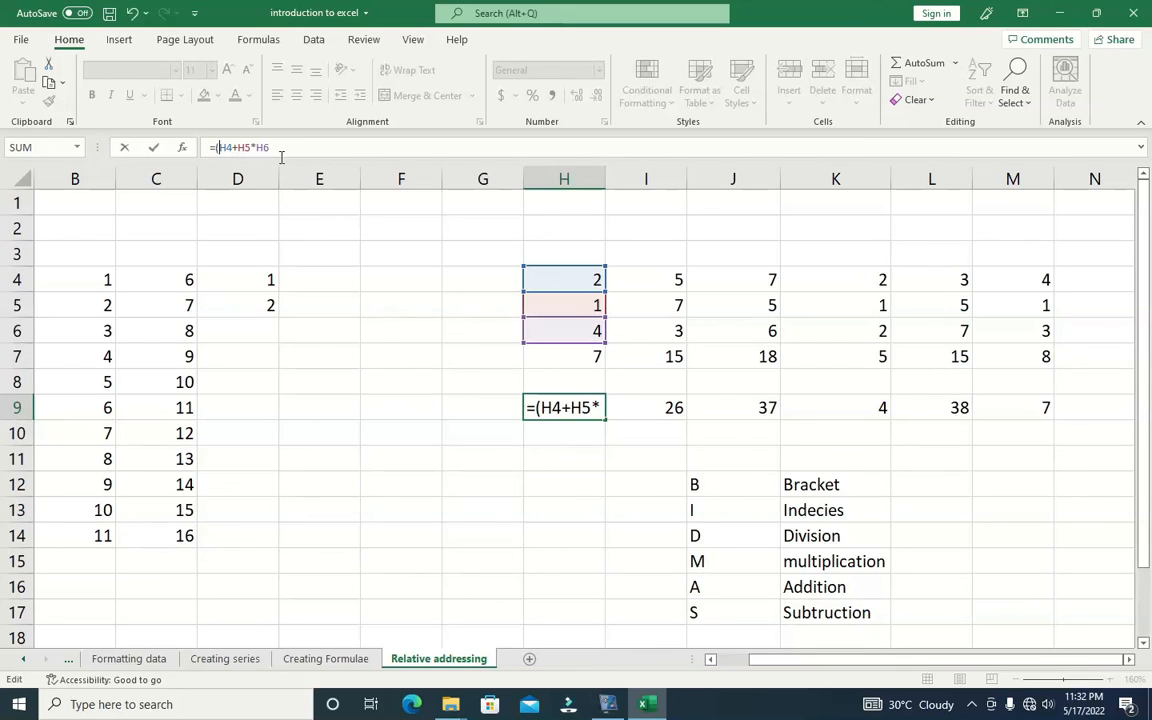
key("Right")
key("Right")
key("Right")
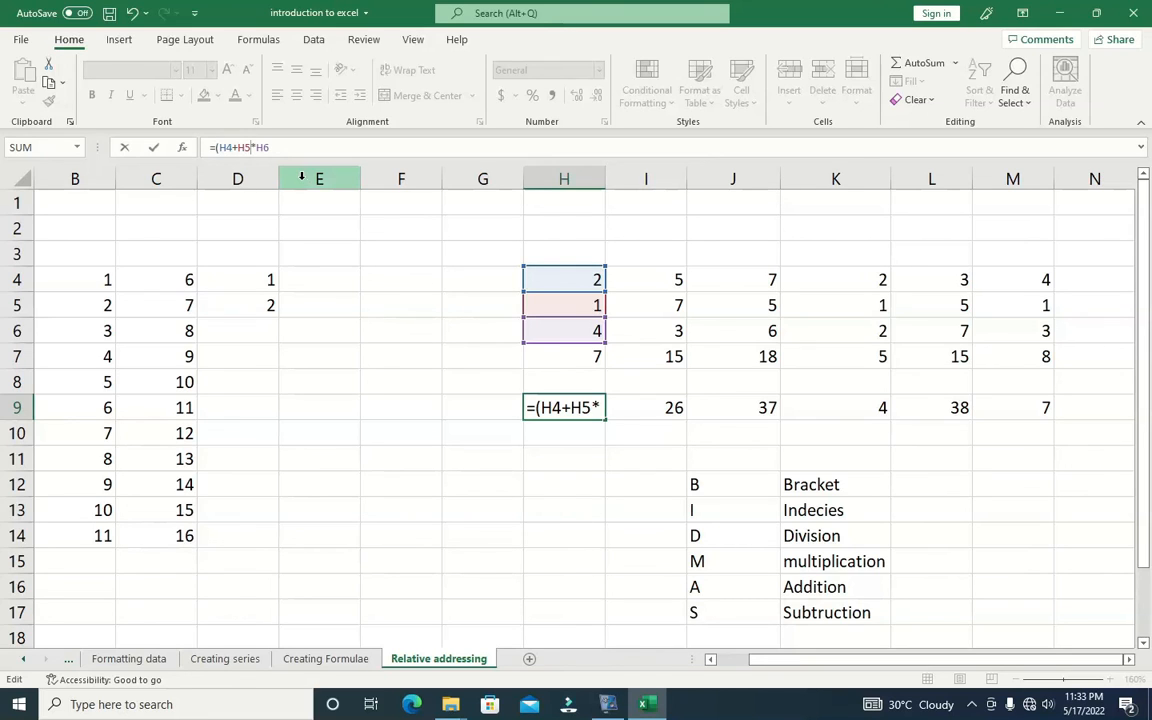
type(")")
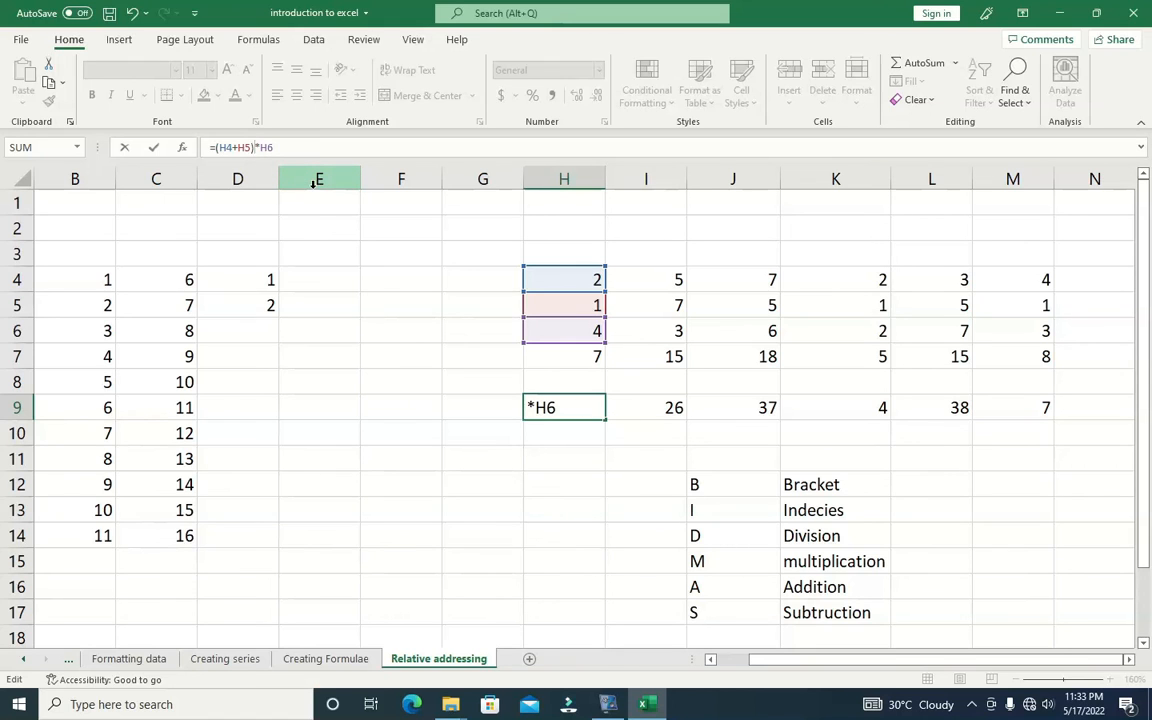
key("Return")
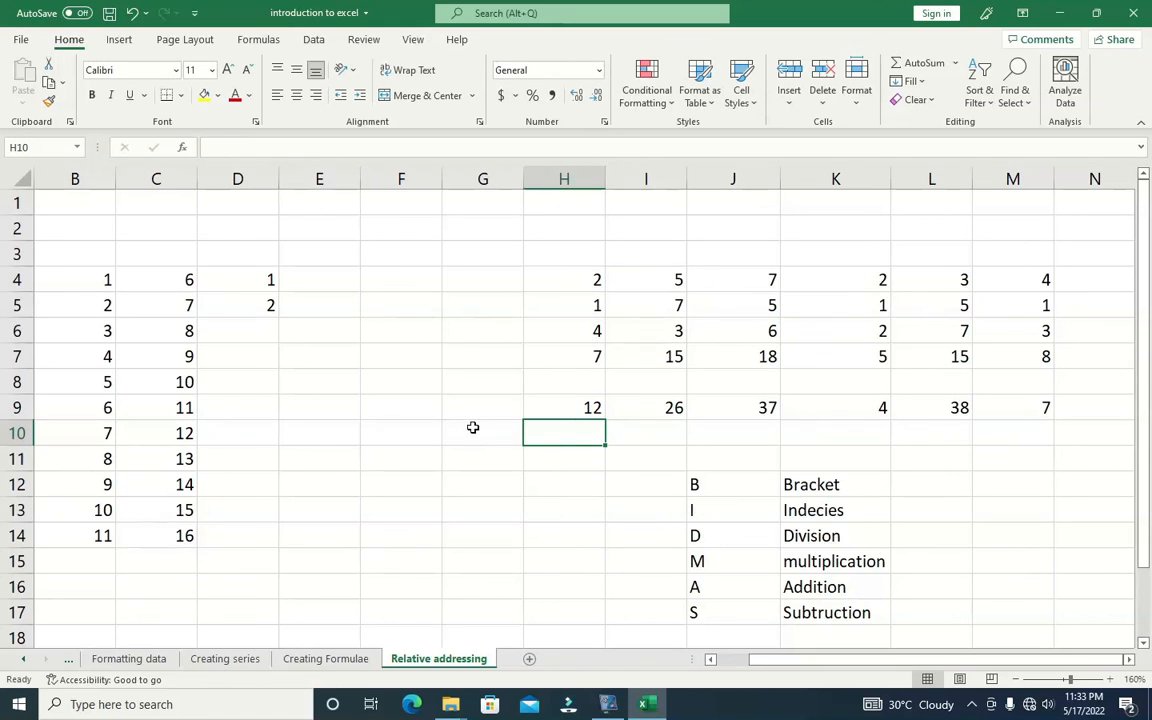
left_click(571, 404)
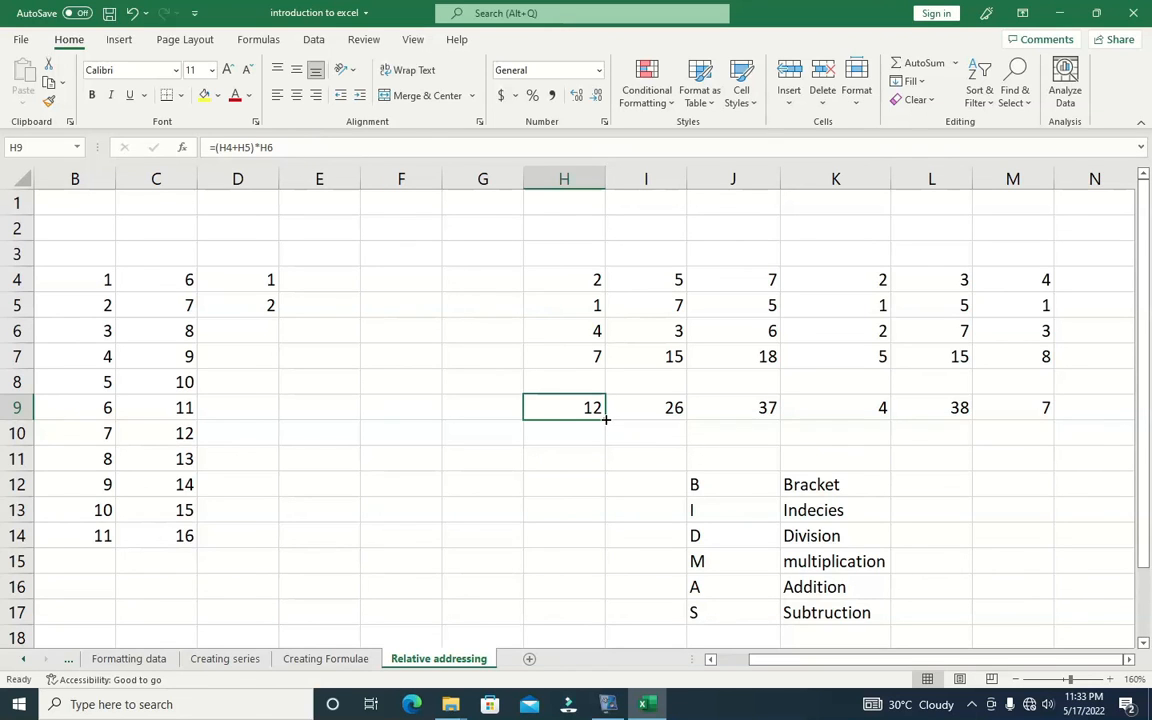
left_click_drag(605, 419, 1029, 406)
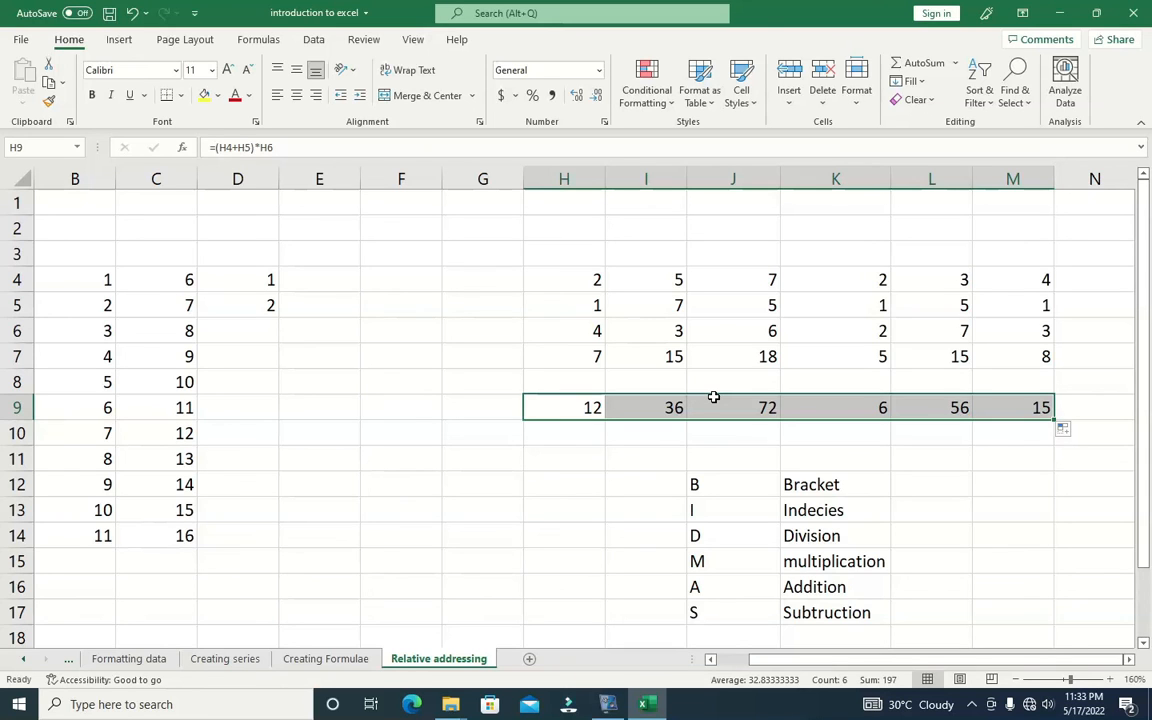
- Apply borders to every cell of the BIDMAS table in J12:K17 and make its text bold
left_click_drag(717, 486, 866, 620)
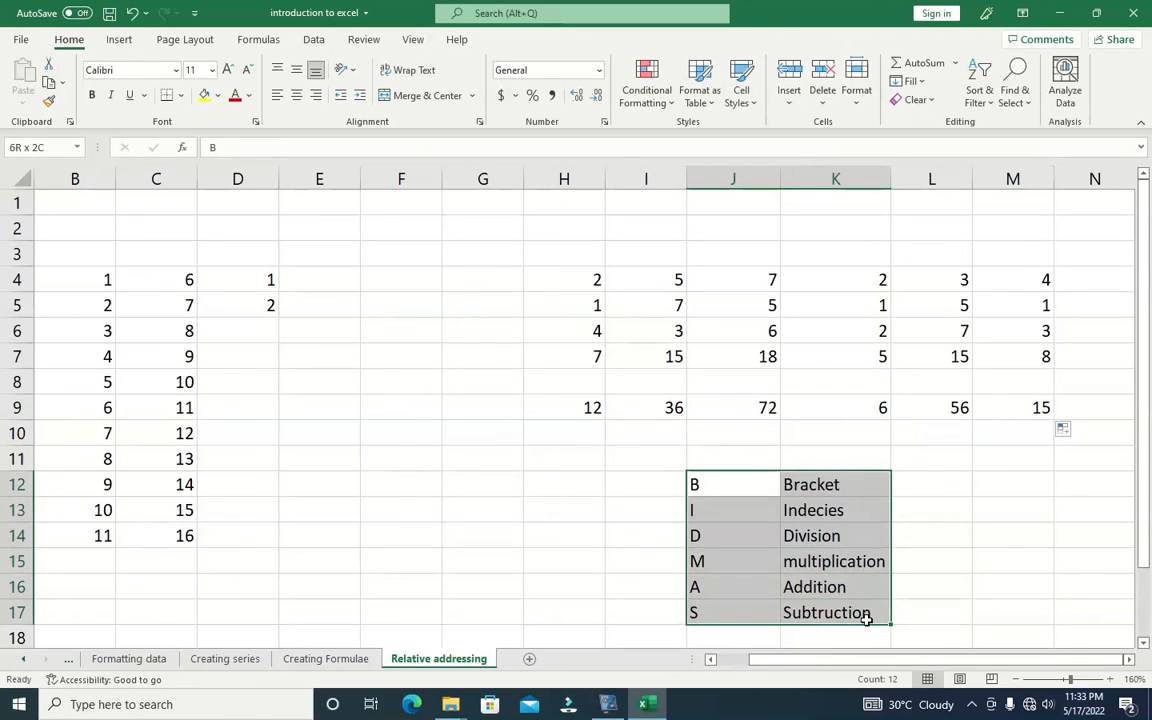
left_click(181, 95)
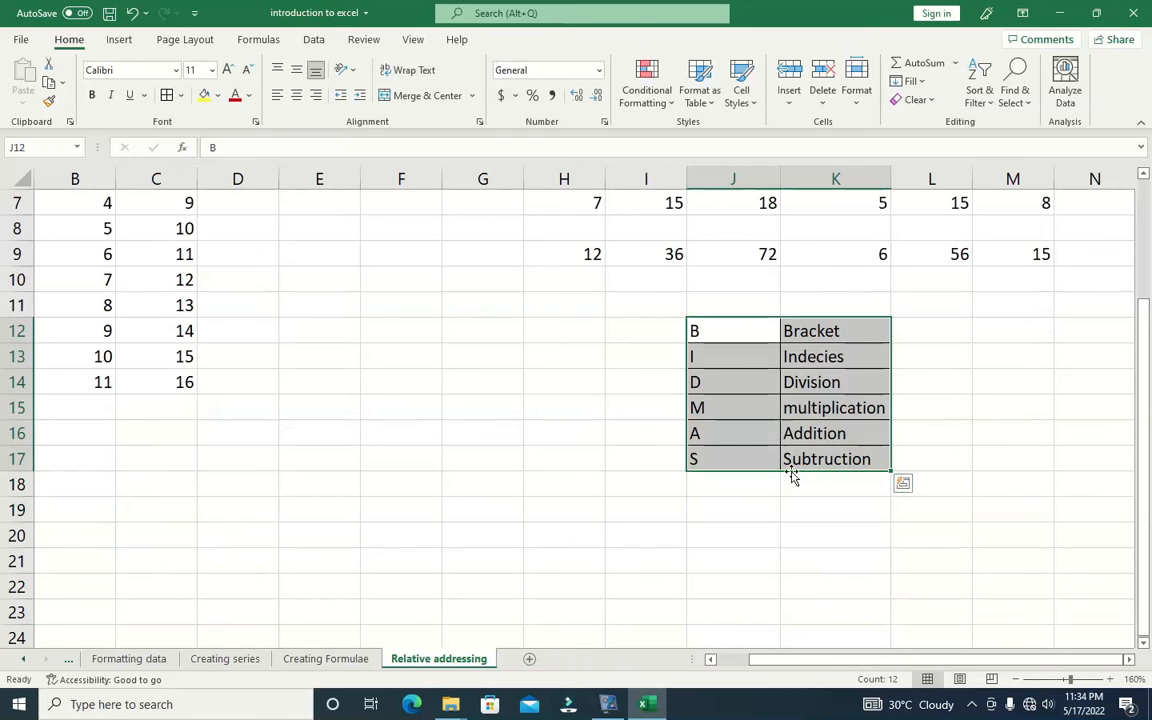
scroll(790, 477, "up", 2)
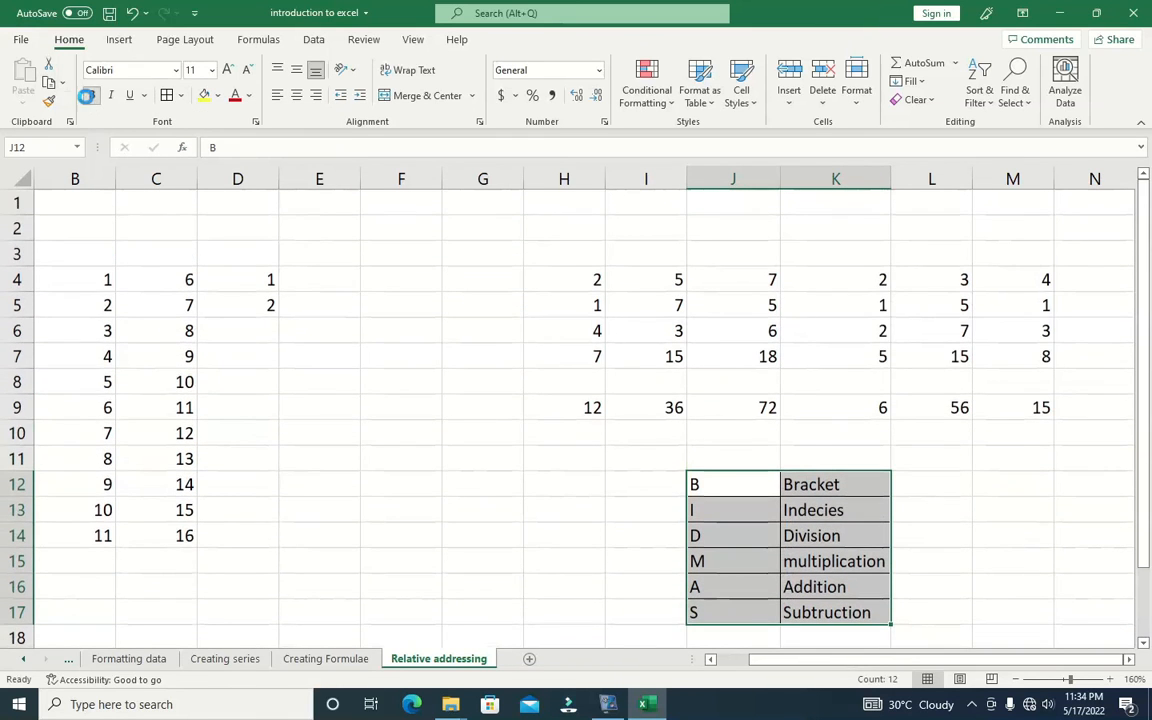
left_click(90, 95)
left_click(600, 509)
scroll(845, 582, "down", 1)
scroll(841, 586, "up", 1)
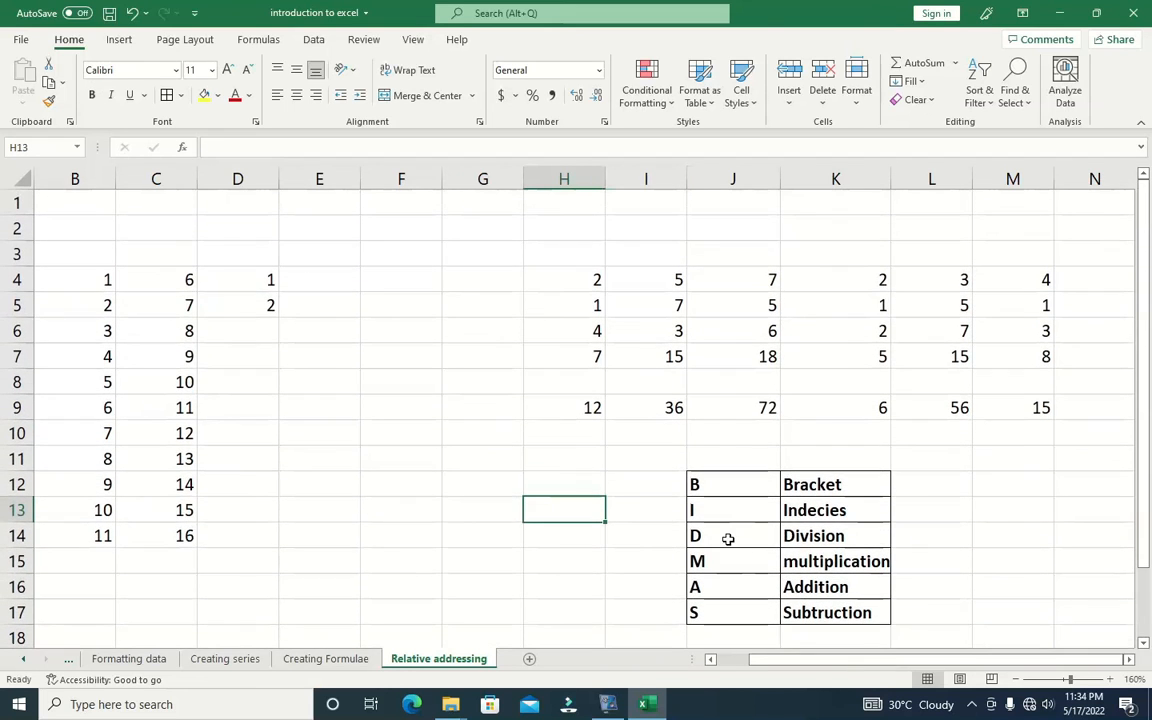